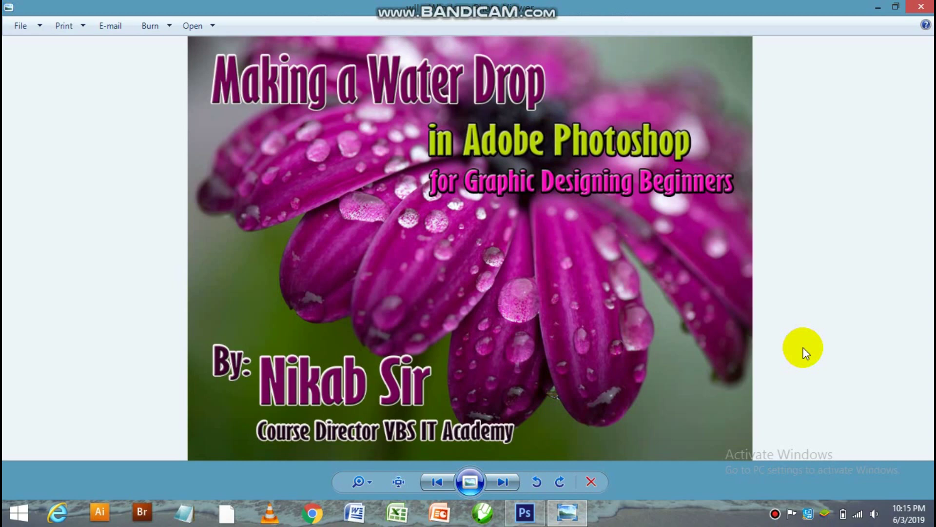
Close the 'Making a Water Drop' title image in Windows Photo Viewer to reveal the desktop
click(497, 260)
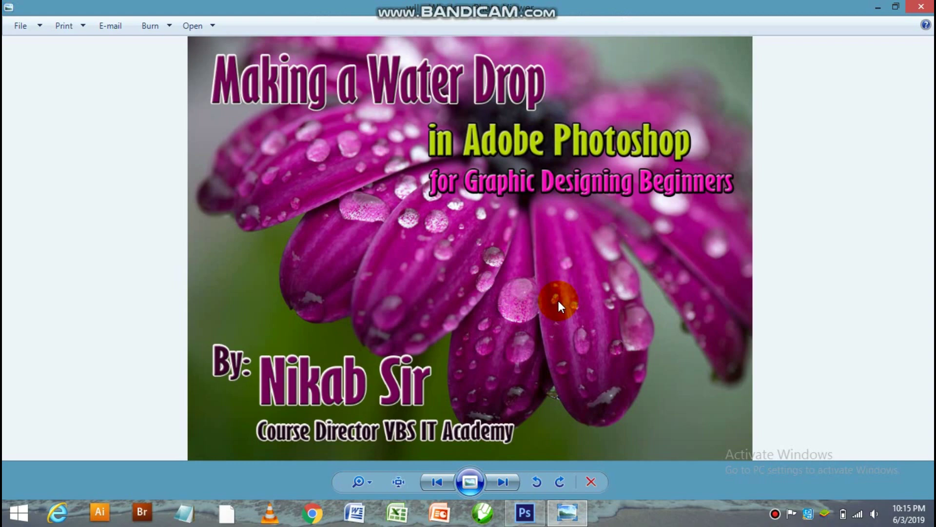
key(alt+F4)
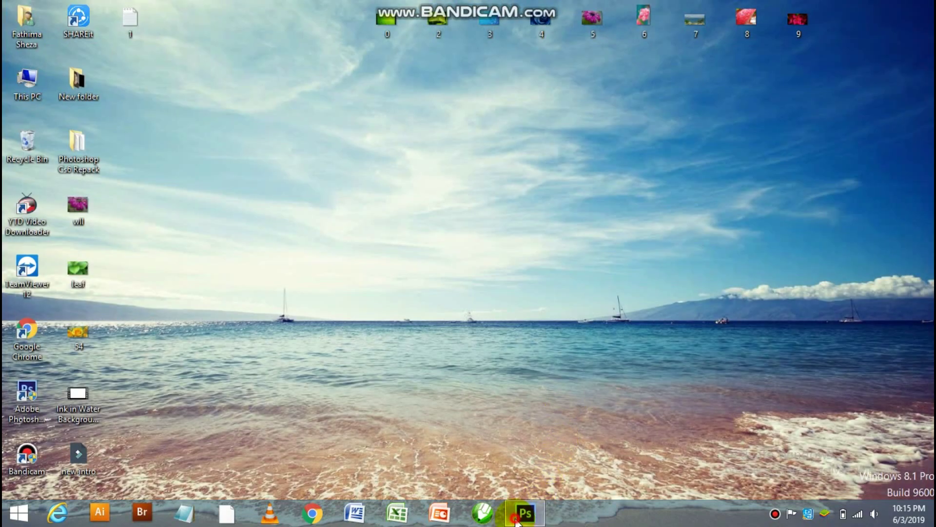
Switch to Photoshop and open the yellow rose photo 54.jpg
click(516, 520)
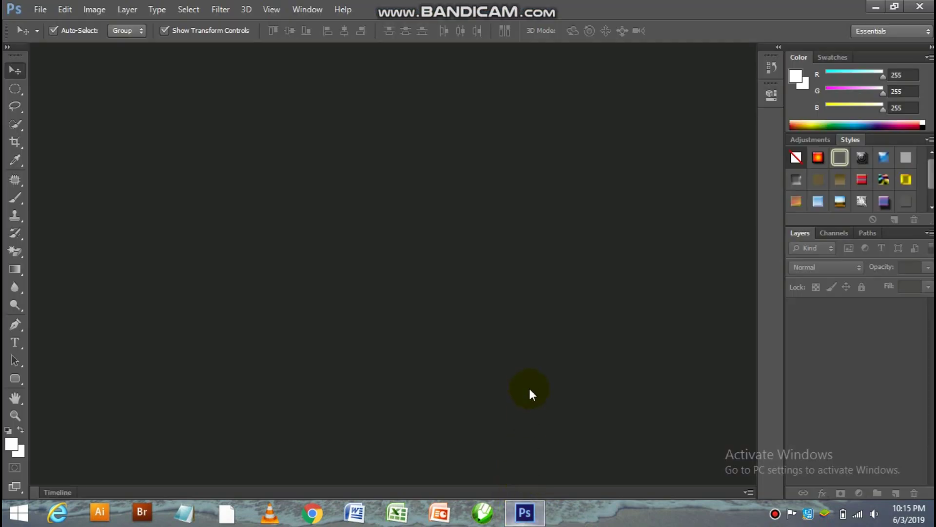
click(42, 13)
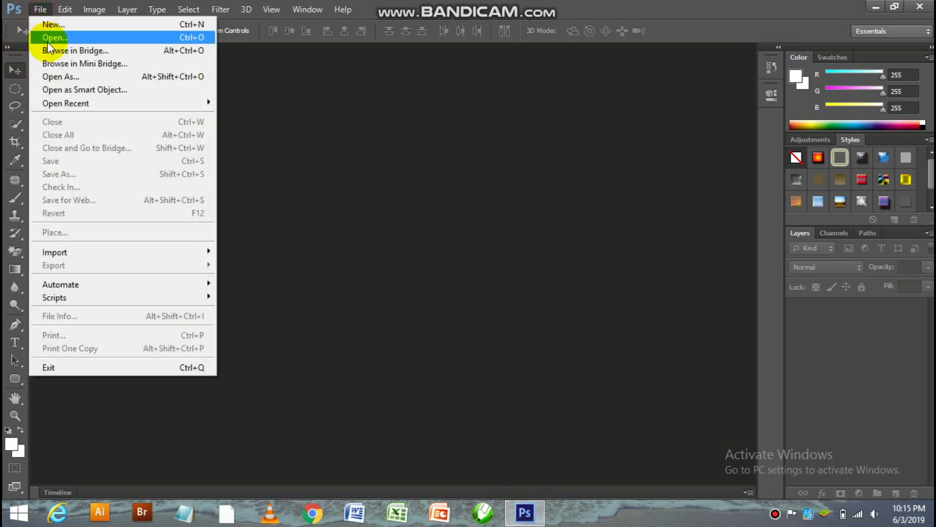
click(46, 38)
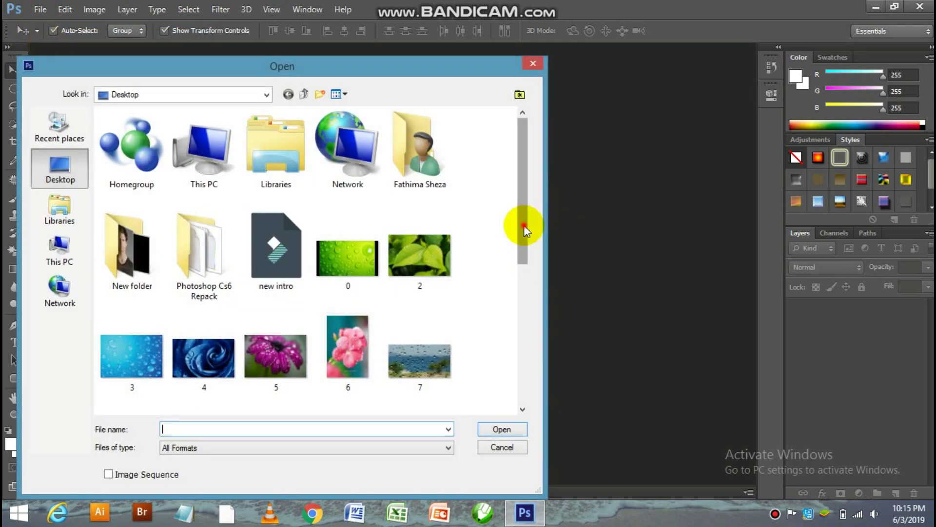
drag(524, 224, 524, 314)
click(293, 266)
double_click(293, 266)
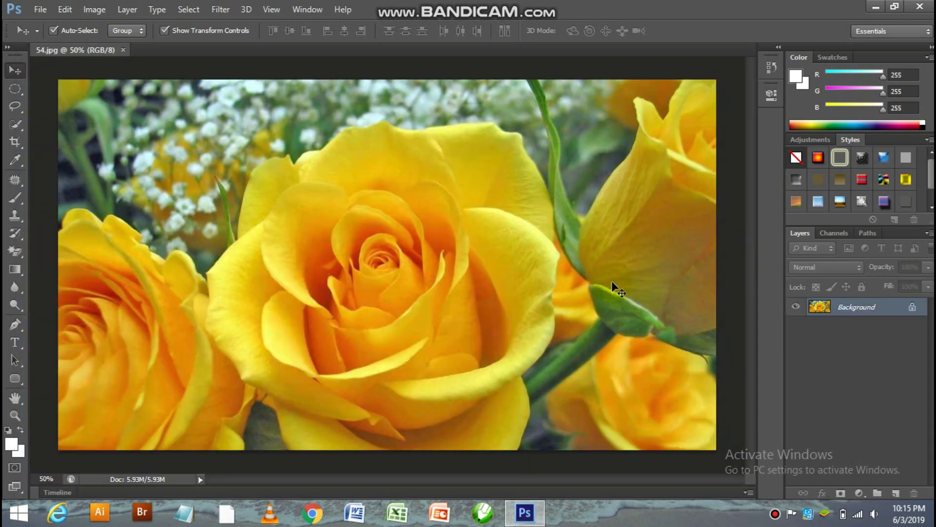
Add empty Layer 1 and draw a small elliptical-marquee circle on the rose's upper-left petal
click(901, 496)
click(878, 312)
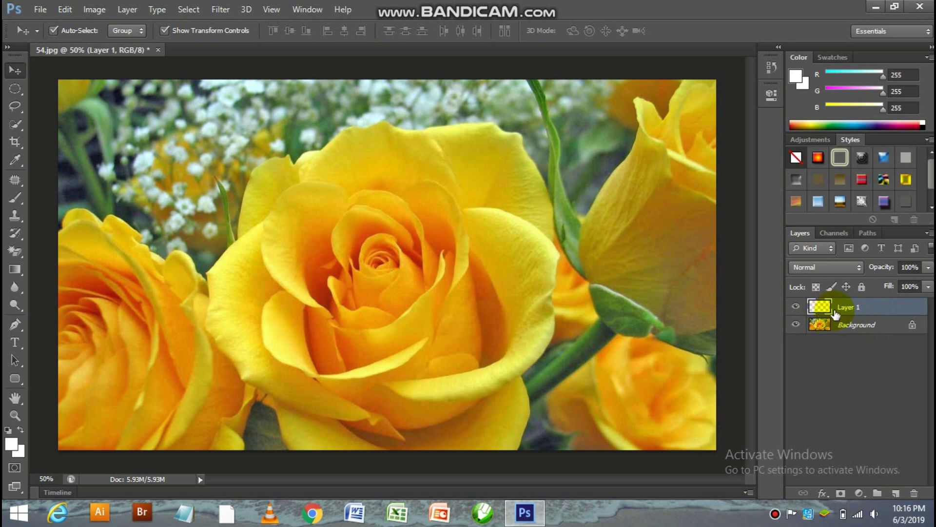
click(16, 88)
right_click(16, 88)
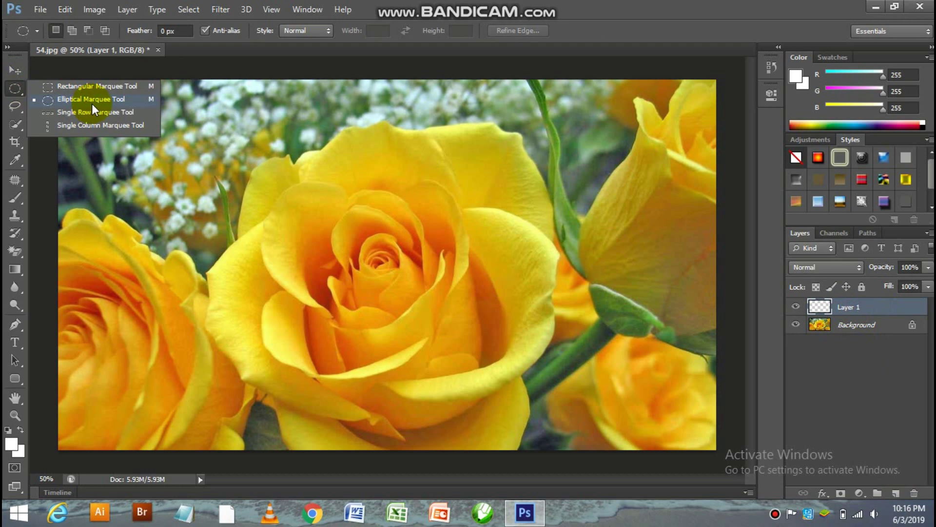
click(56, 101)
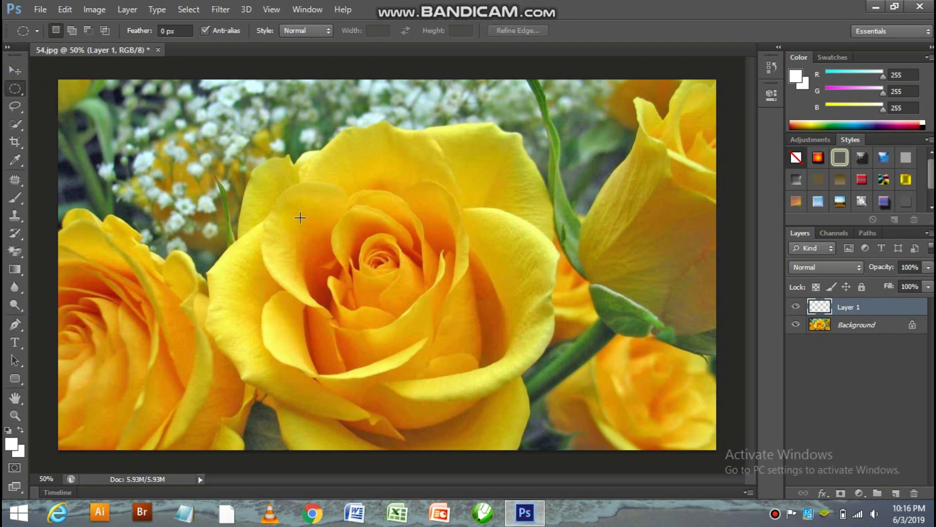
drag(278, 211, 314, 245)
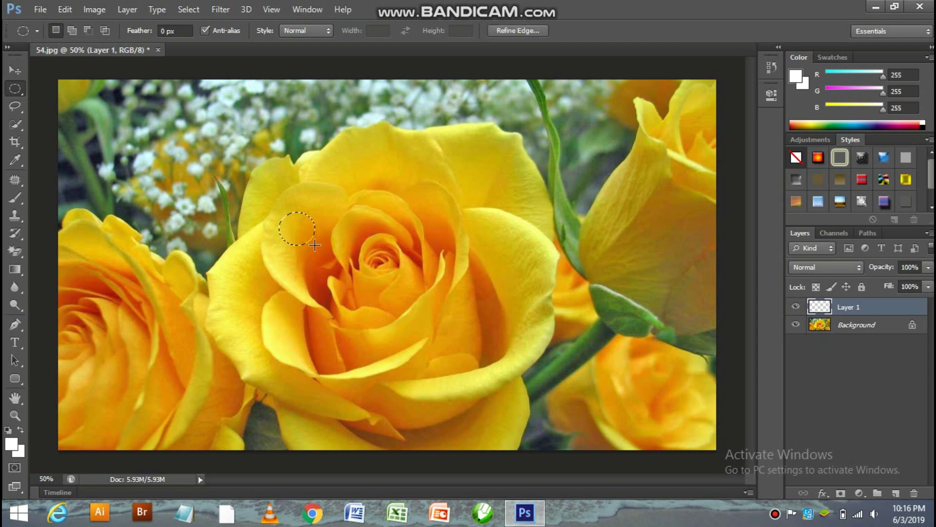
Fill the circular selection with the Black, White gradient preset
click(16, 268)
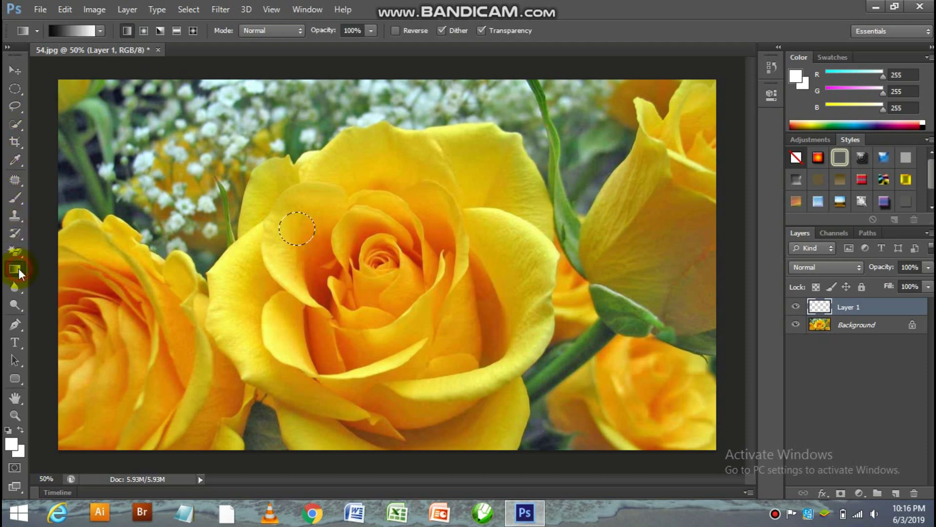
click(101, 31)
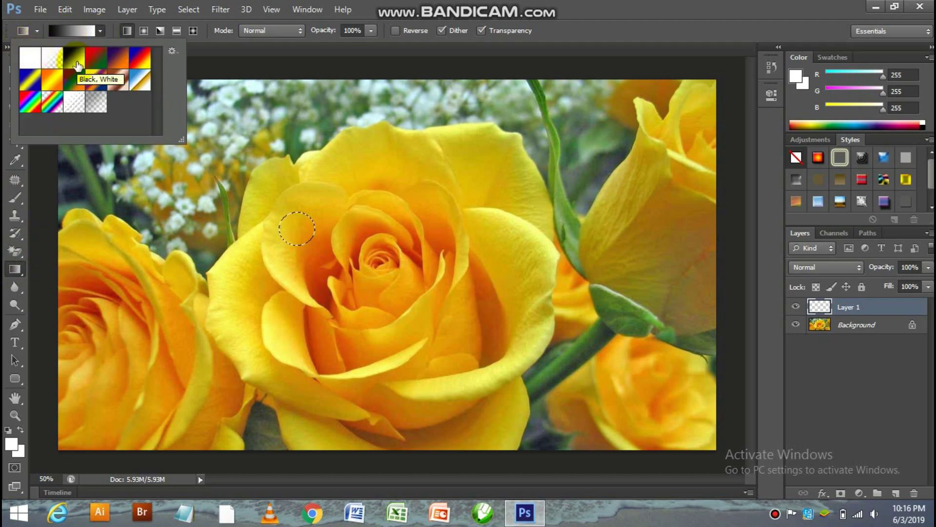
click(333, 10)
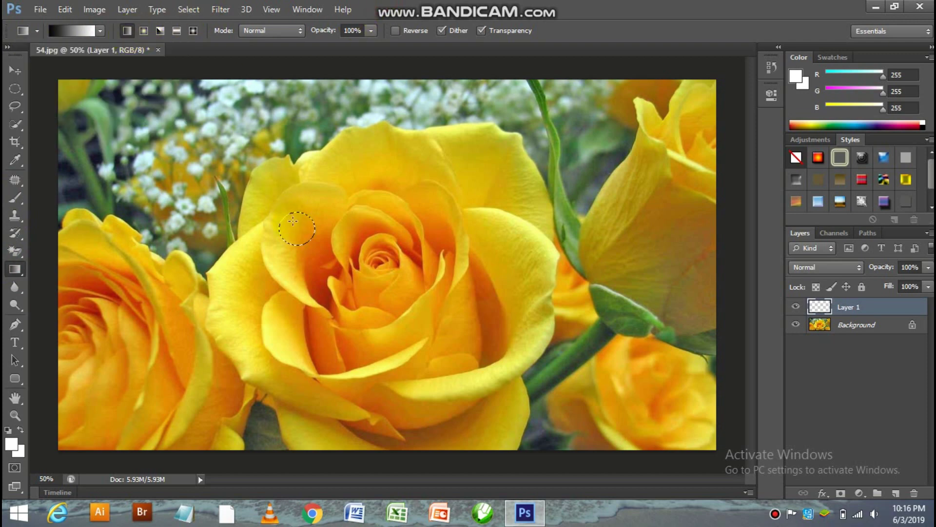
drag(292, 222, 303, 235)
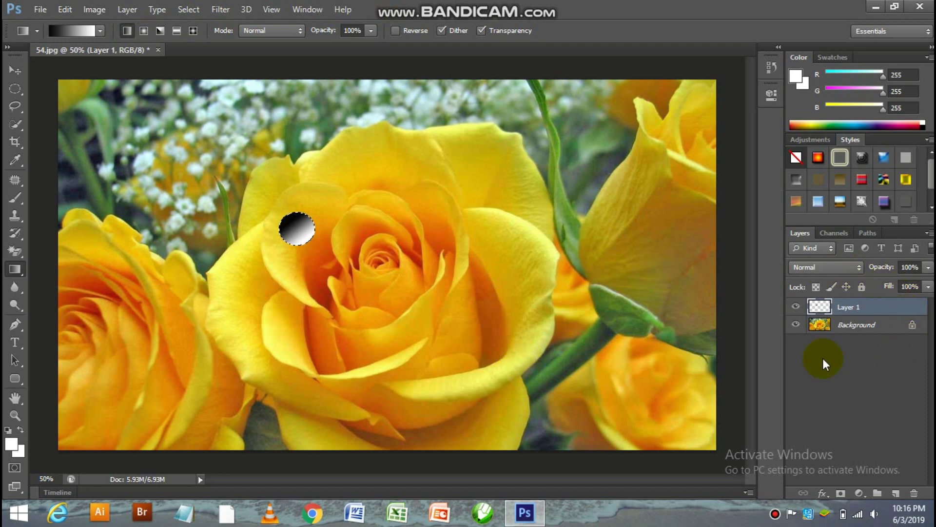
Set Layer 1's blend mode to Overlay
click(844, 271)
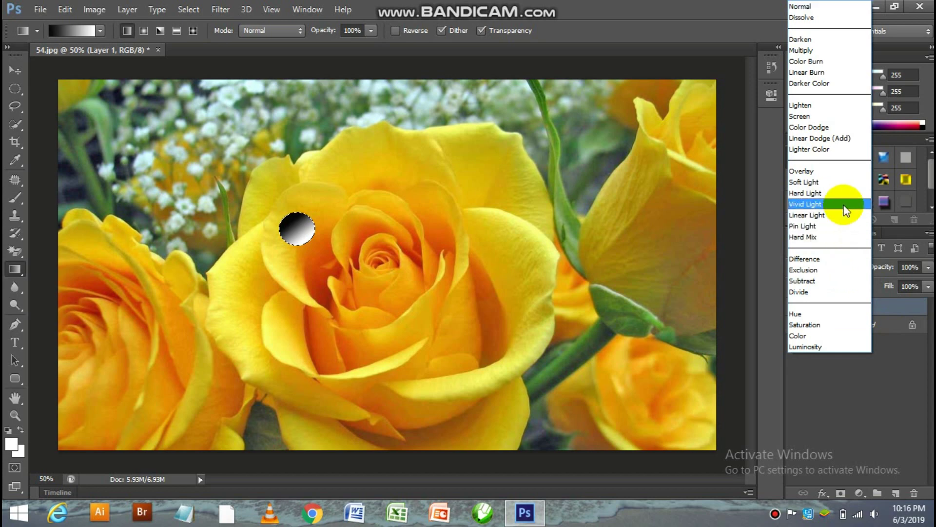
click(847, 174)
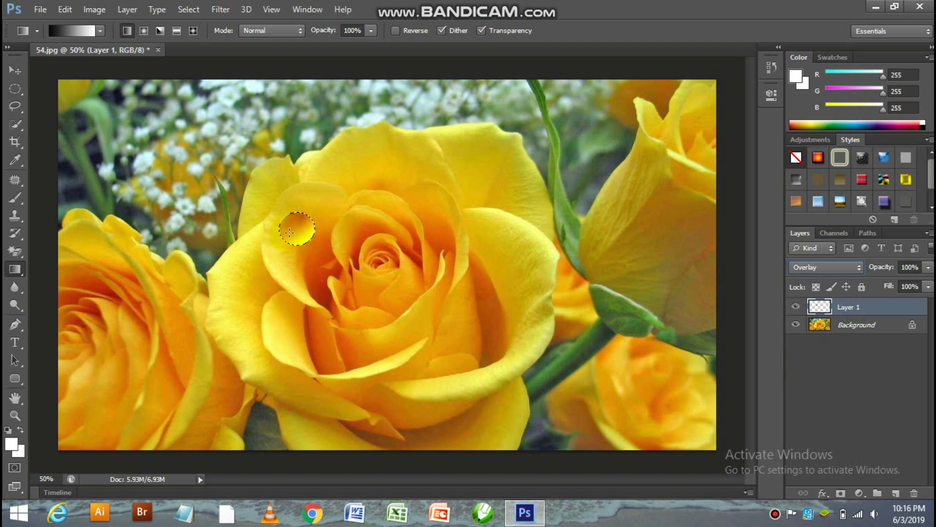
click(822, 492)
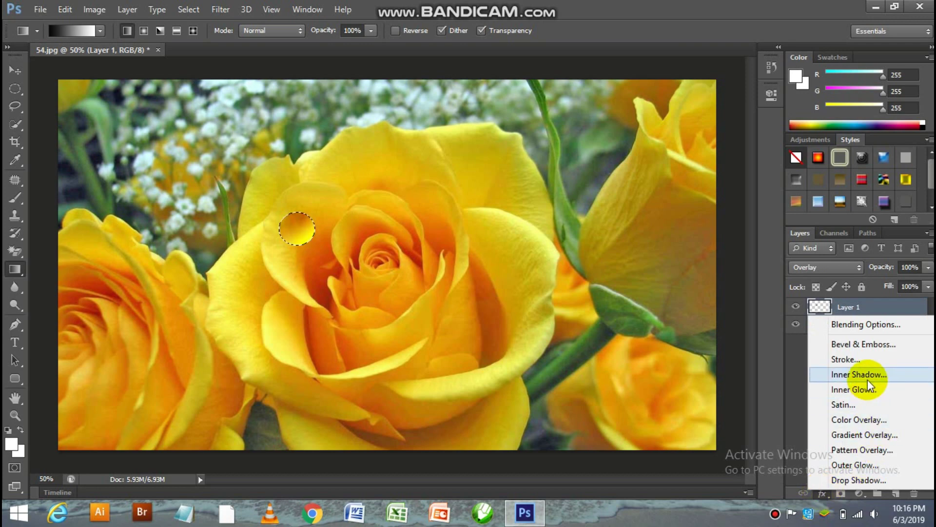
click(790, 380)
Add a Linear Burn Inner Shadow at 30% opacity and 2 px distance, and enable Drop Shadow
click(827, 496)
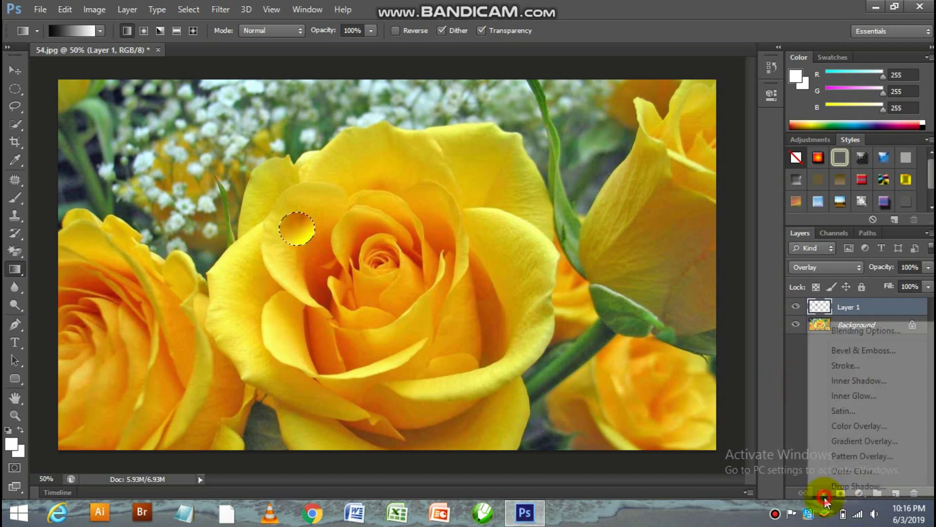
click(852, 384)
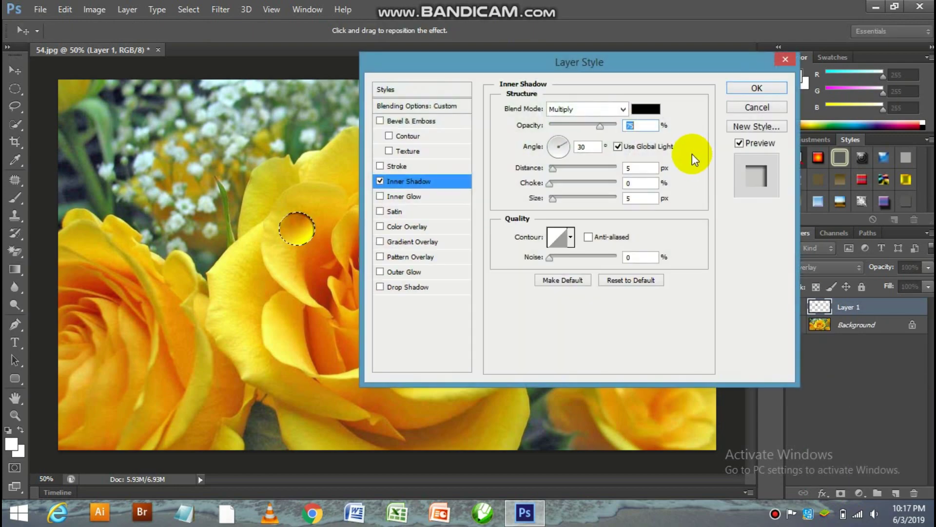
click(623, 110)
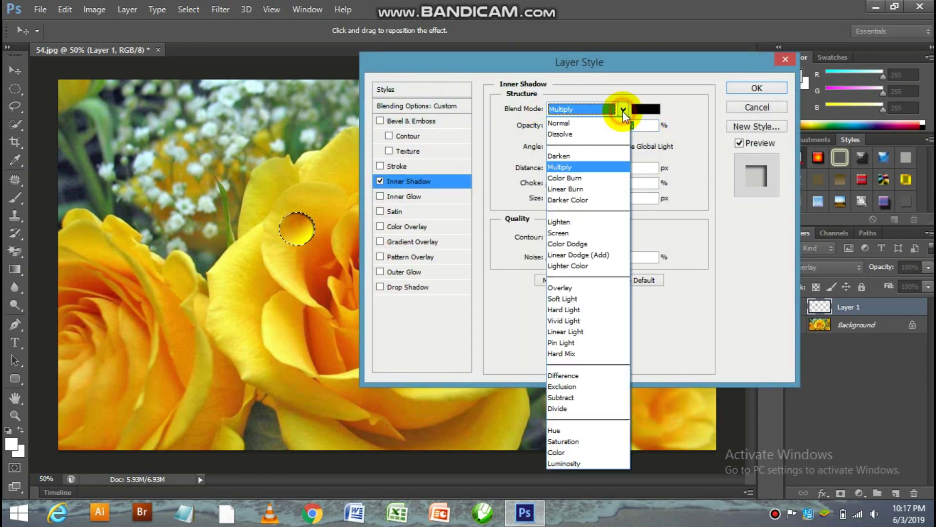
click(585, 189)
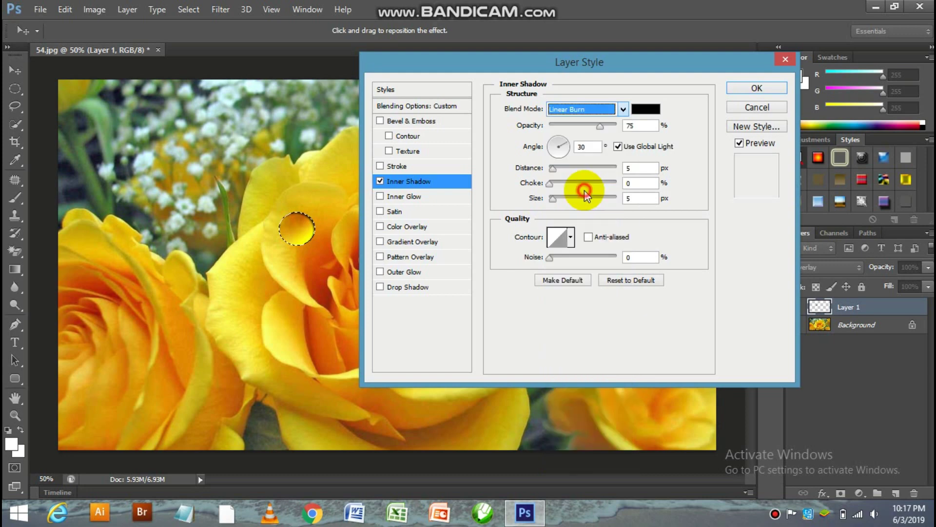
double_click(629, 127)
text(3)
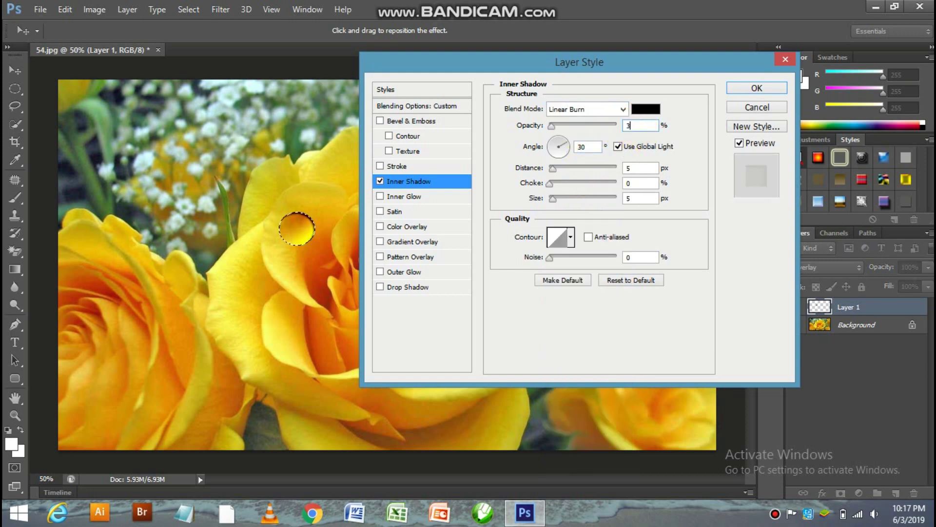
text(0)
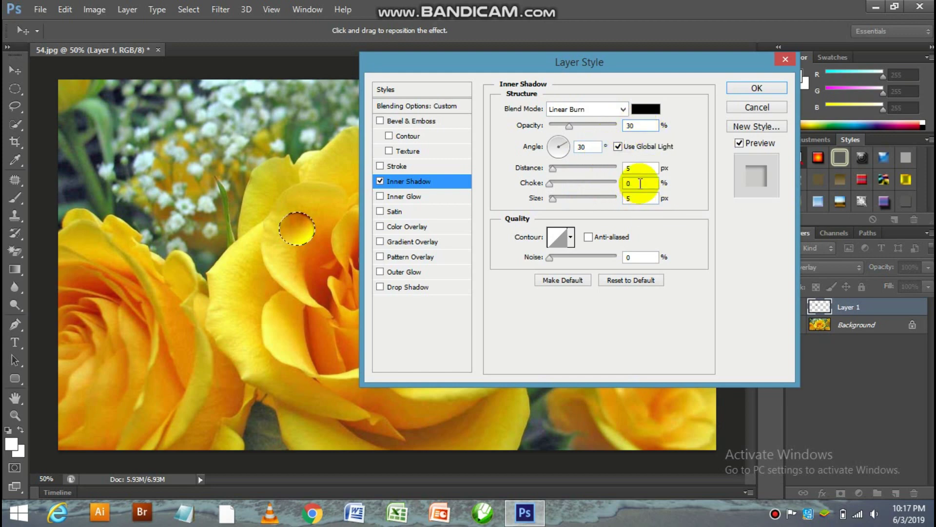
click(634, 168)
key(BackSpace)
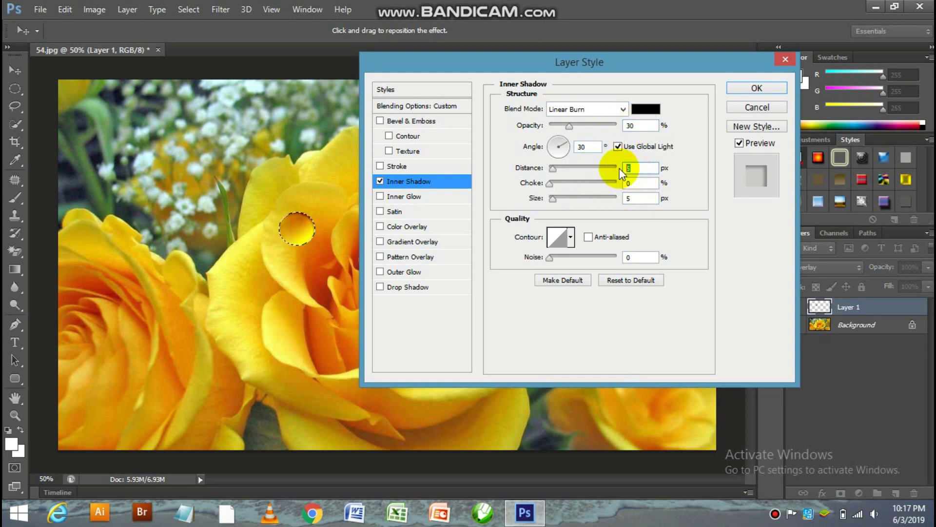
text(2)
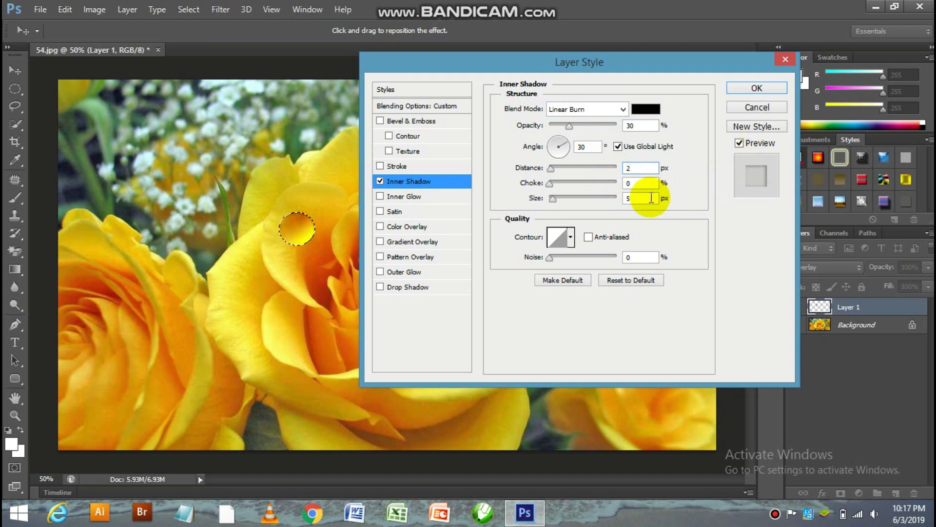
click(641, 199)
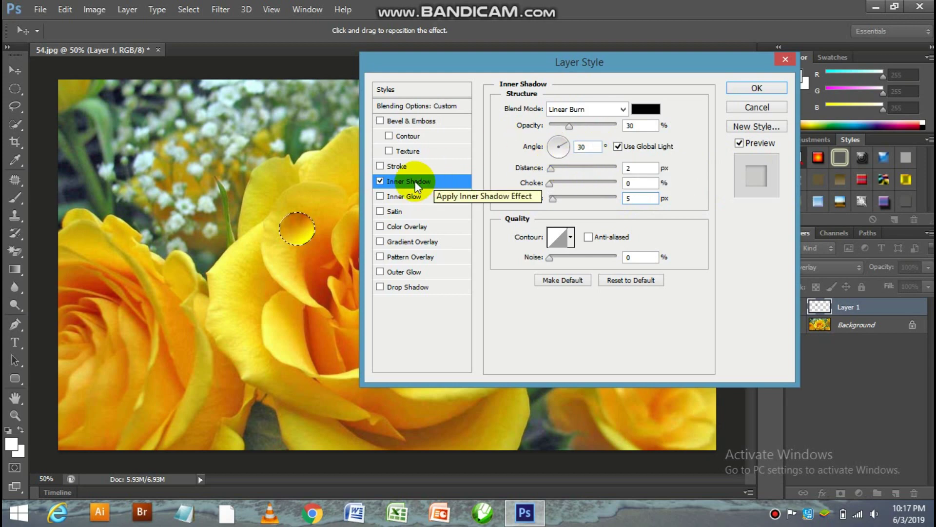
click(408, 288)
Set the Drop Shadow to Linear Burn at 40% opacity, dragged close to the droplet
click(622, 109)
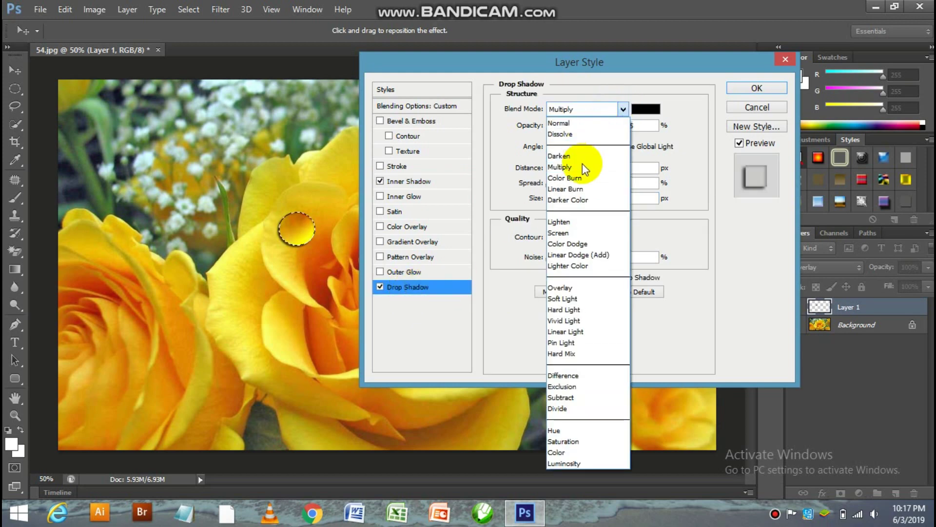
click(587, 189)
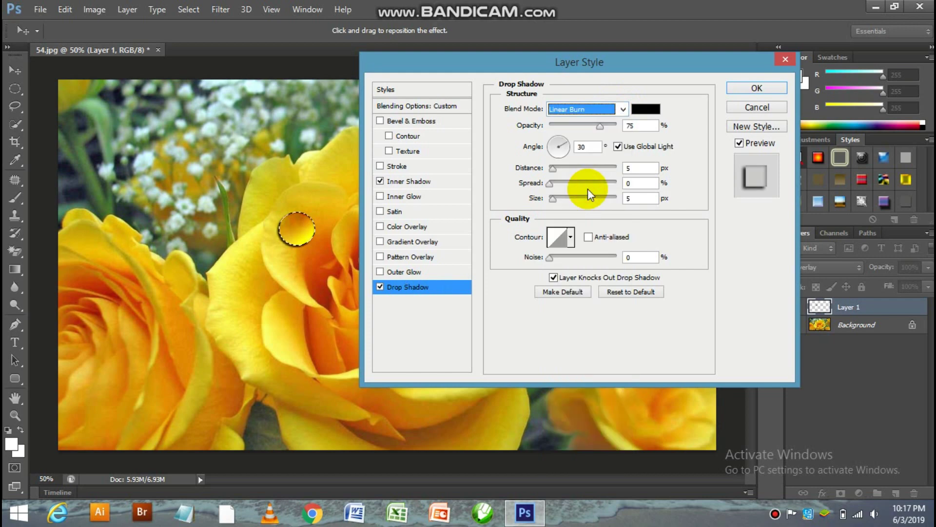
double_click(630, 125)
text(4)
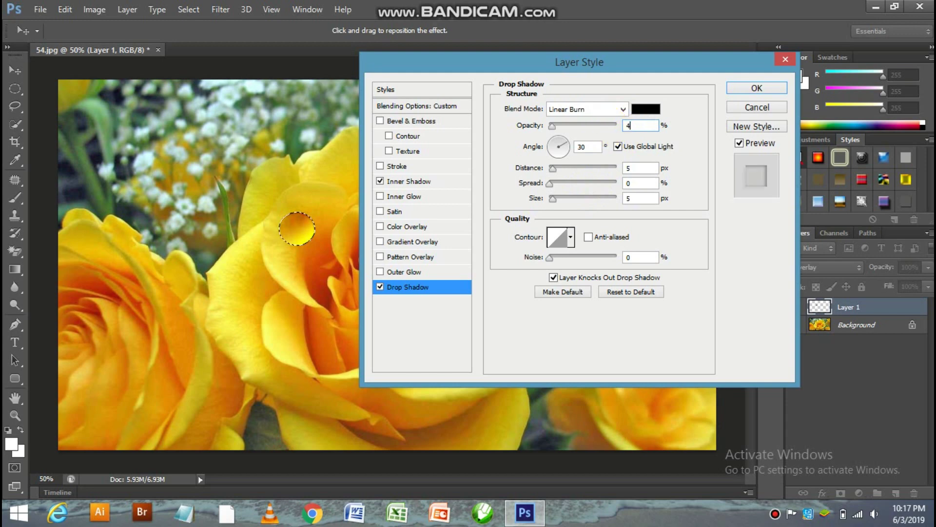
text(0)
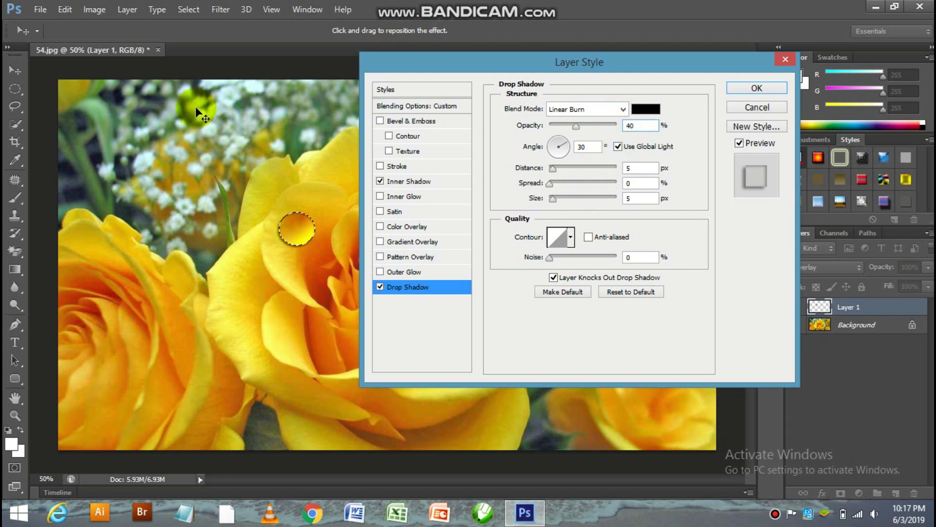
drag(297, 133, 290, 220)
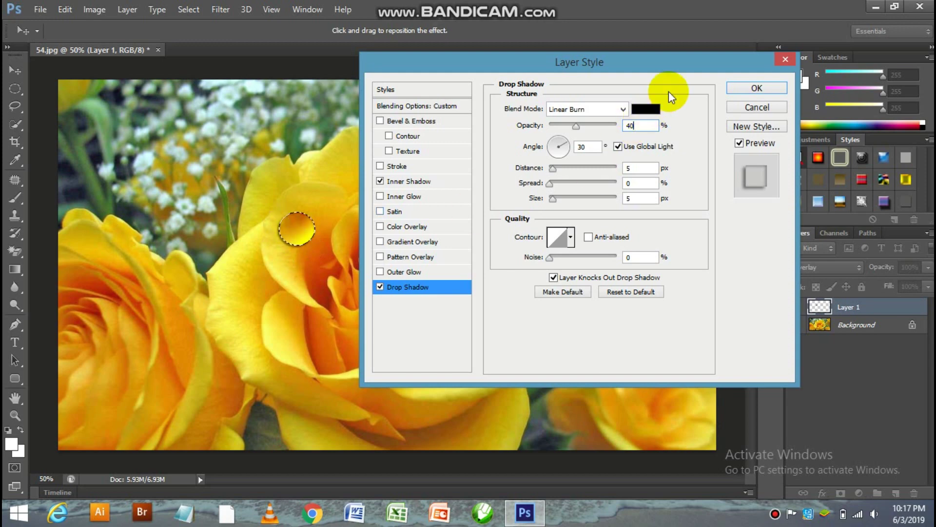
Give the Drop Shadow a -127° angle and 4 px distance, and Inner Shadow its own 120° angle
click(619, 146)
double_click(585, 147)
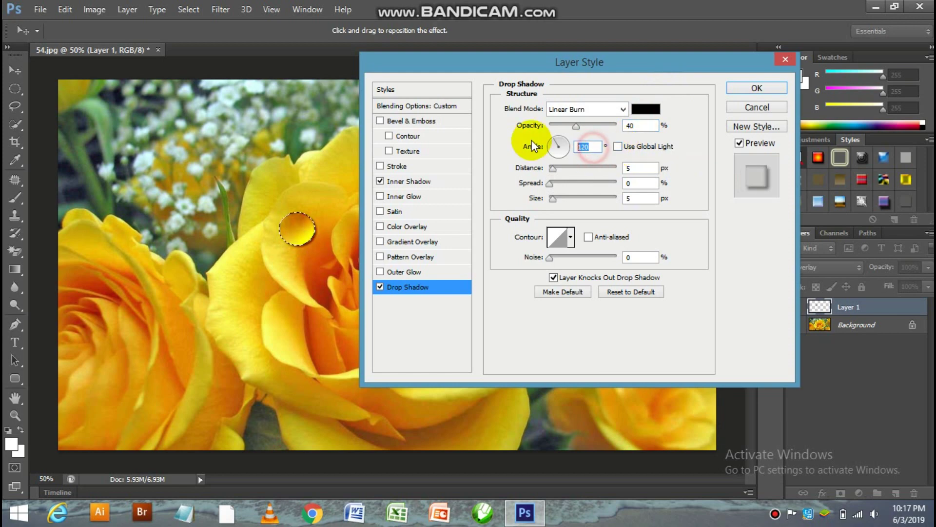
text(-1)
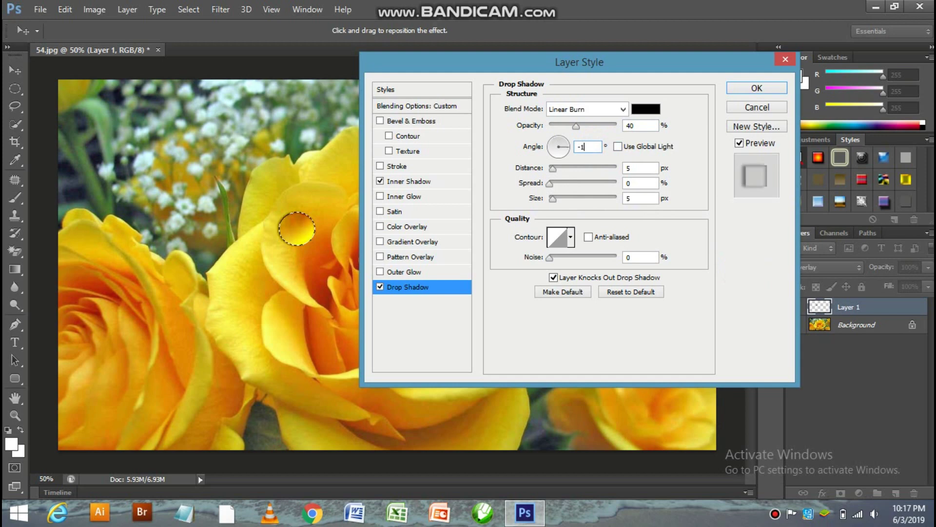
text(27)
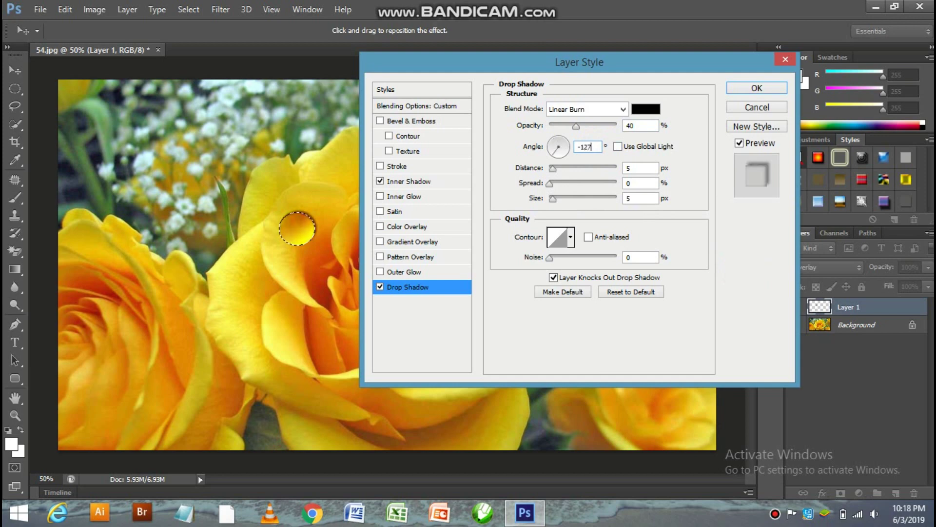
double_click(640, 168)
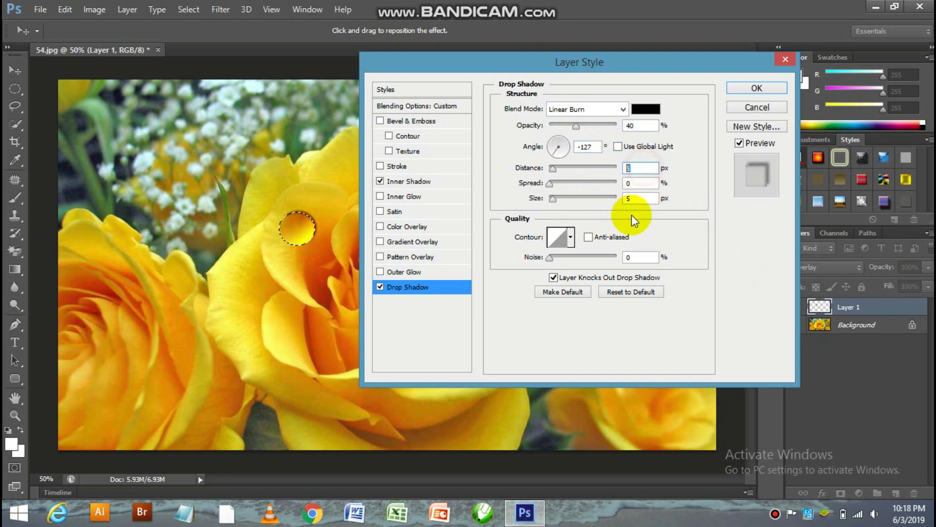
text(1)
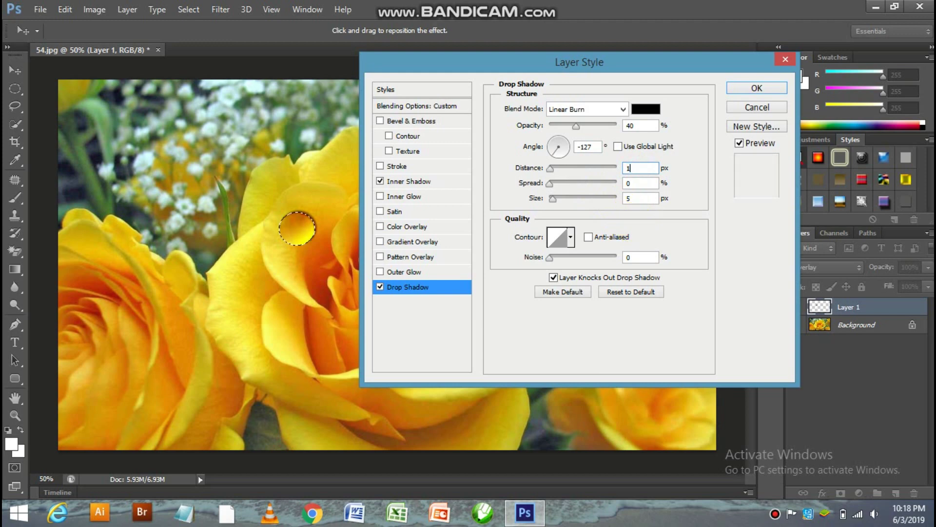
text(4)
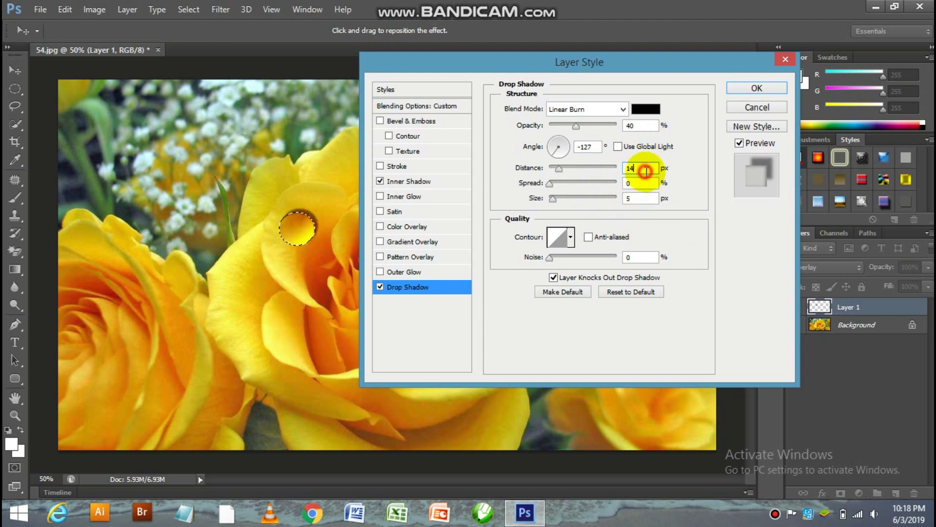
double_click(639, 168)
text(4)
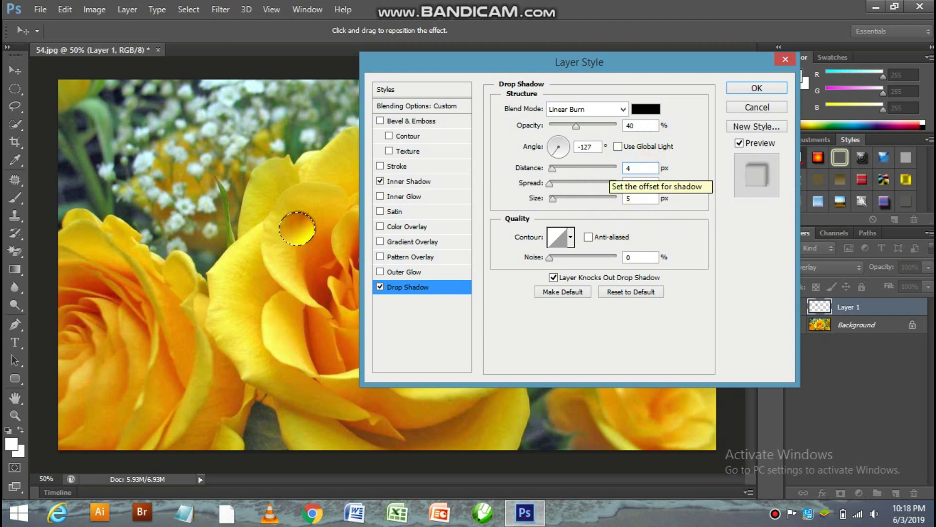
click(630, 198)
click(451, 179)
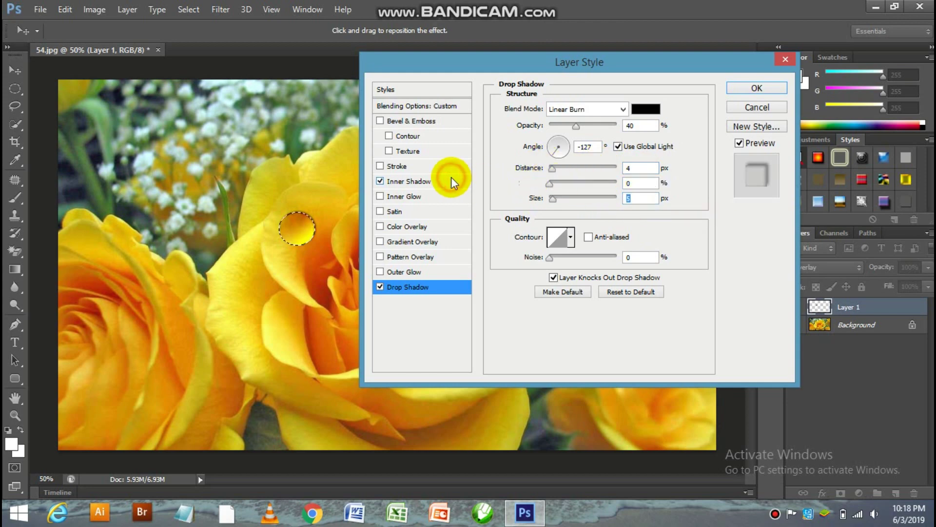
click(621, 147)
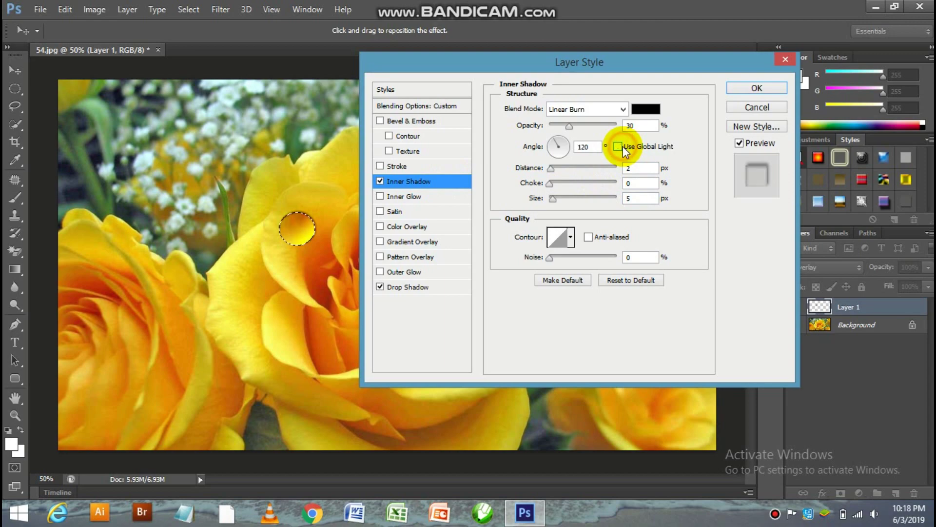
Apply both shadow effects, deselect the circle, and switch to the Move tool
click(739, 86)
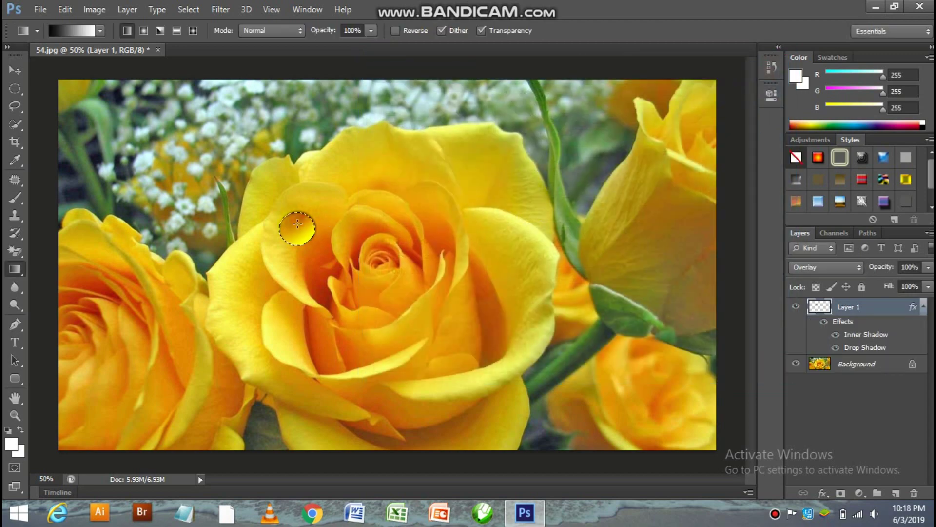
click(188, 9)
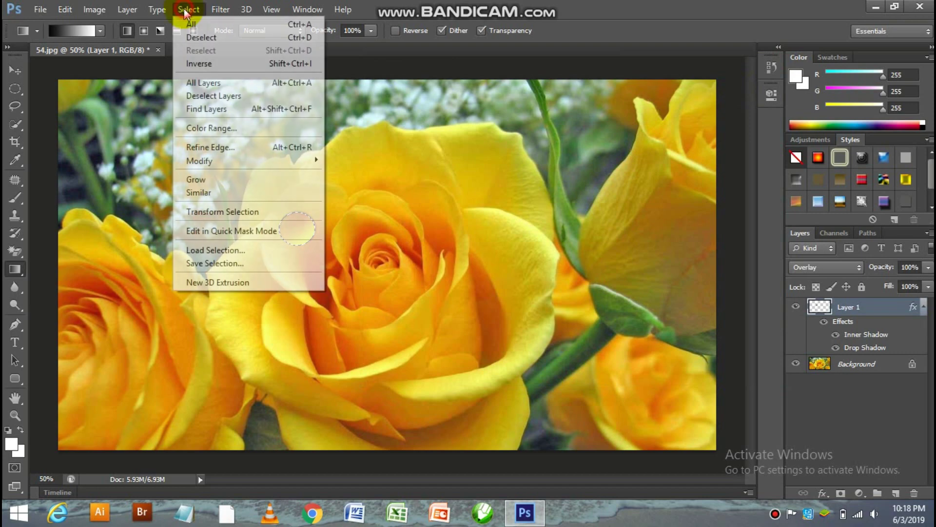
click(205, 38)
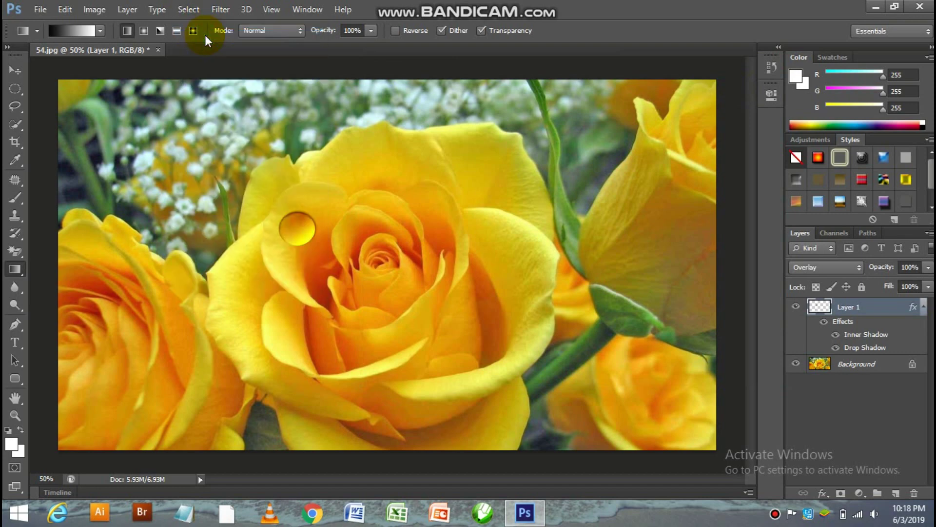
click(15, 70)
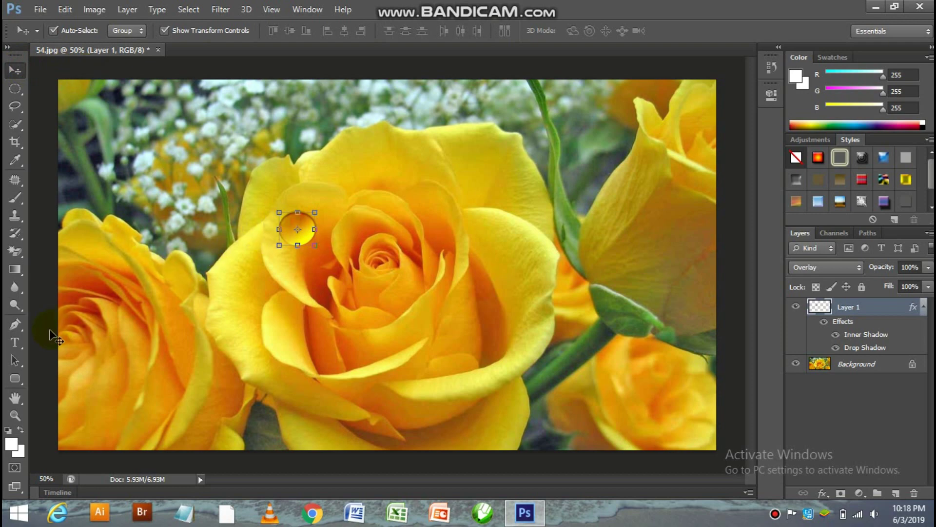
click(19, 374)
drag(18, 374, 72, 397)
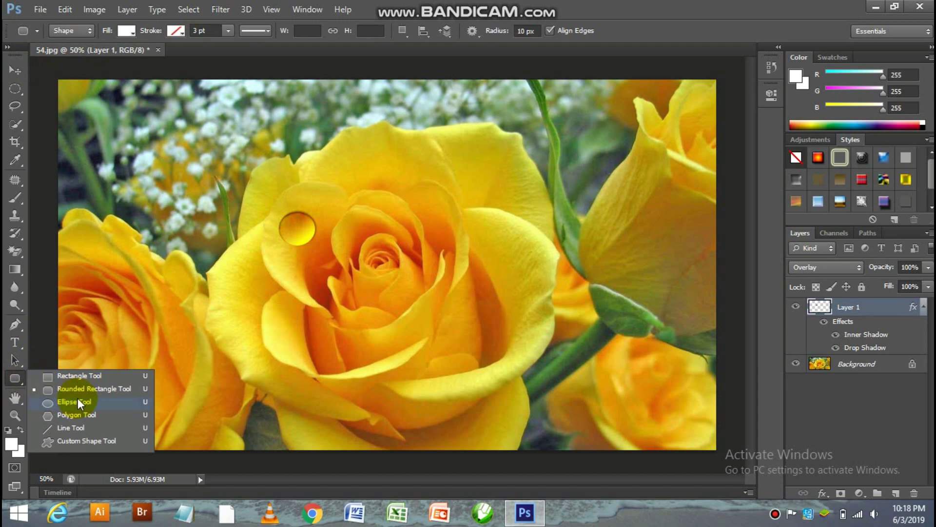
Draw a small white Ellipse 1 highlight on the droplet and lower its opacity to 50%
click(78, 401)
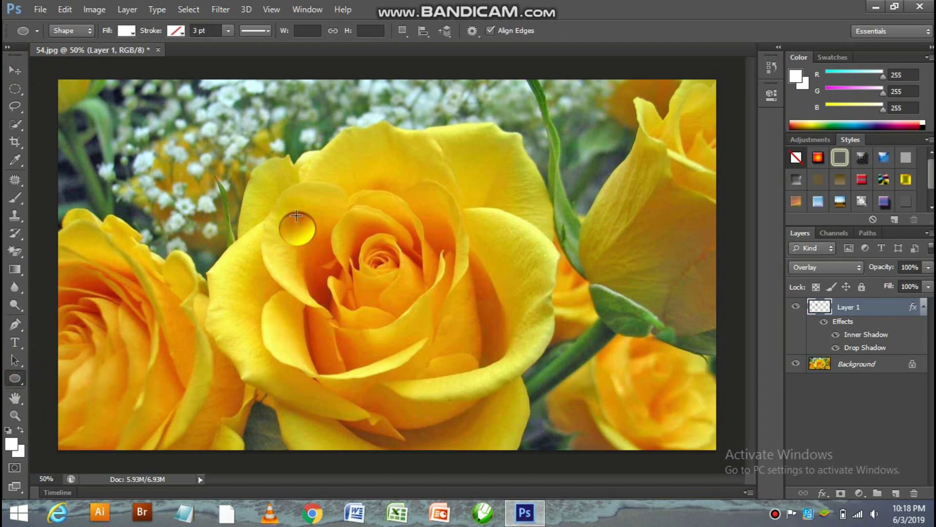
drag(289, 209, 305, 226)
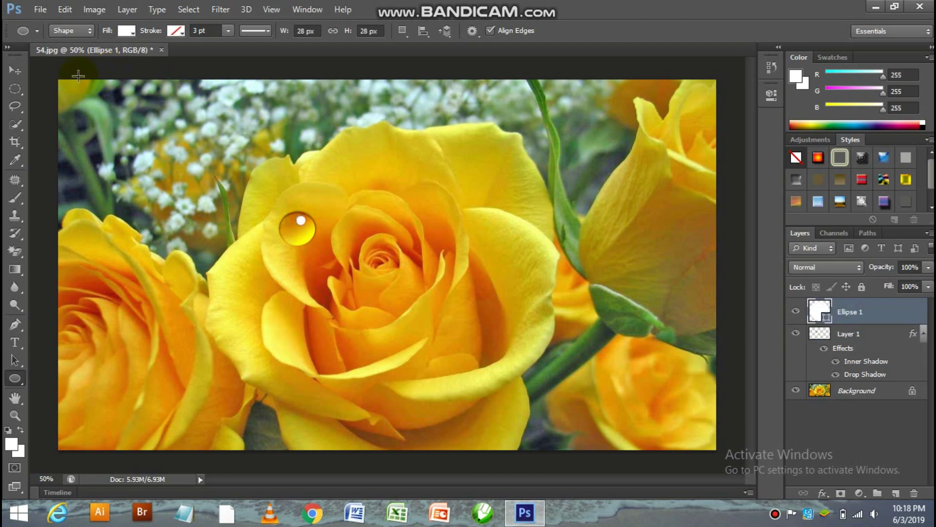
click(15, 70)
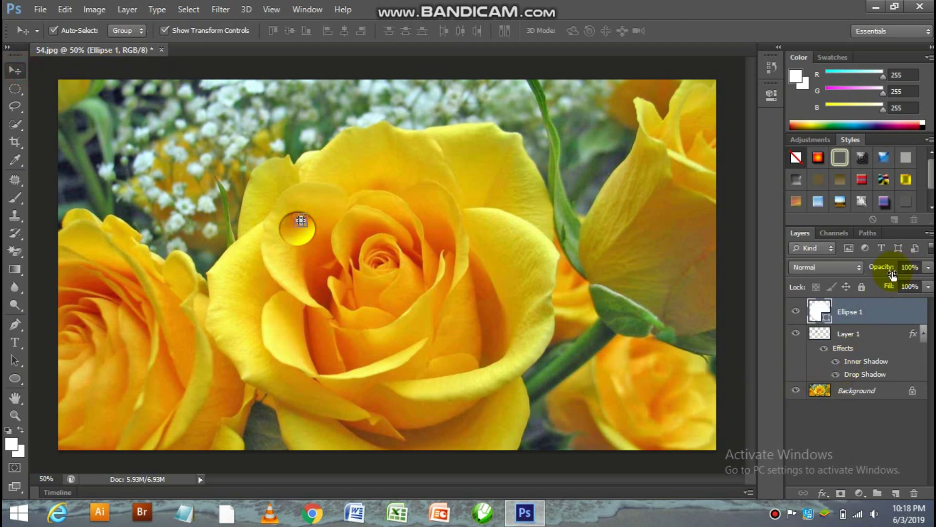
click(928, 267)
drag(928, 282, 894, 283)
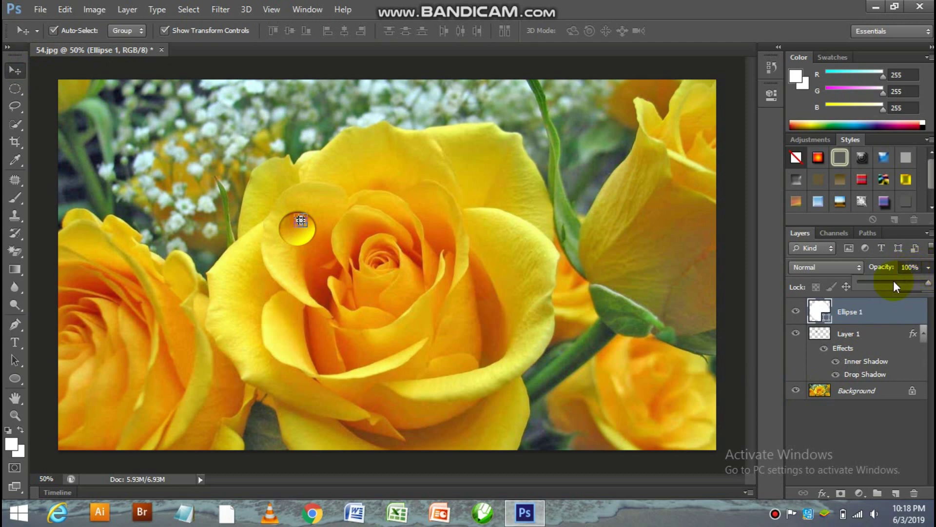
click(696, 254)
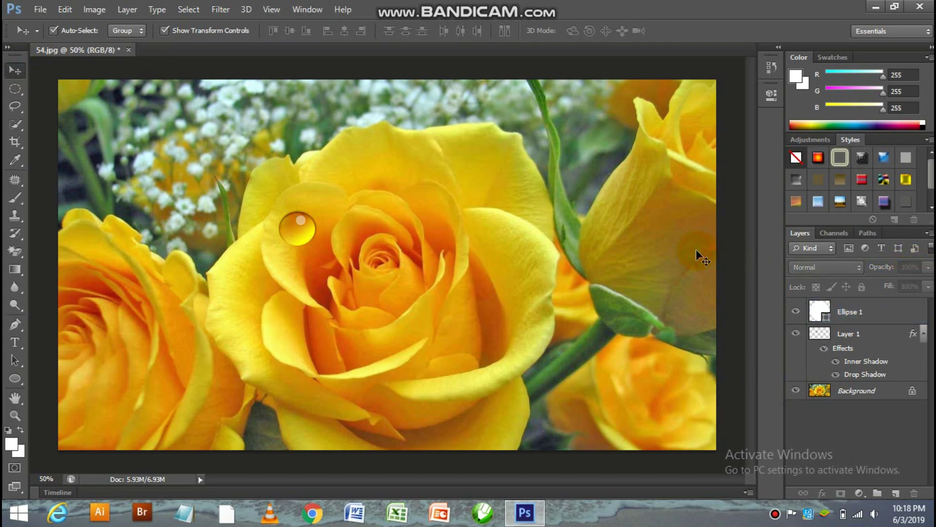
click(849, 315)
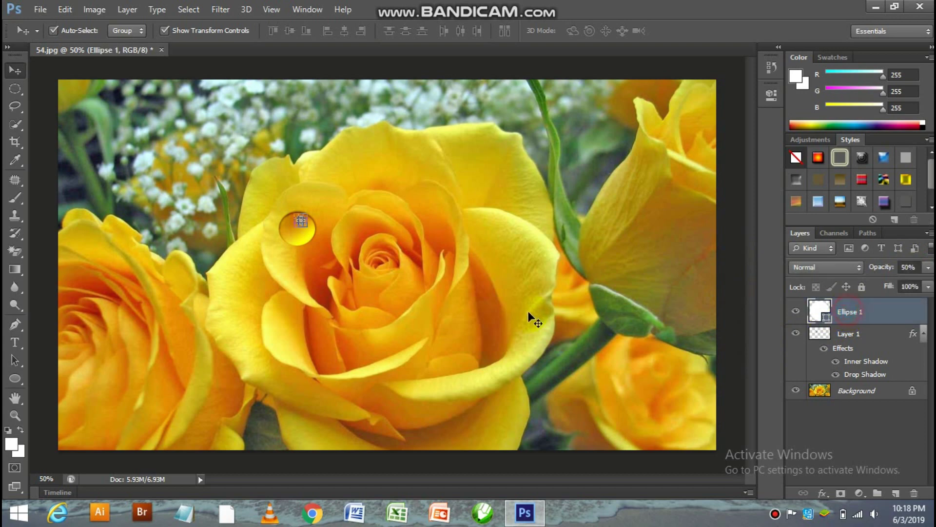
click(720, 288)
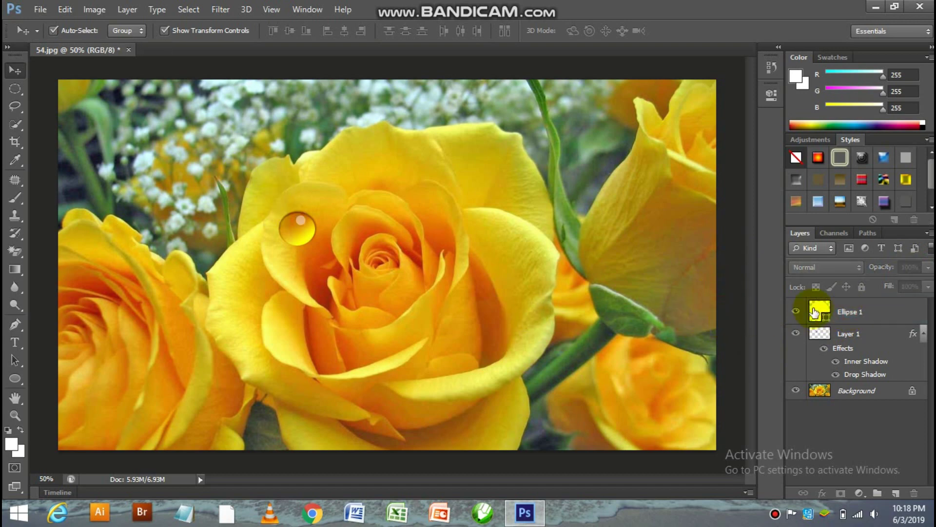
click(854, 313)
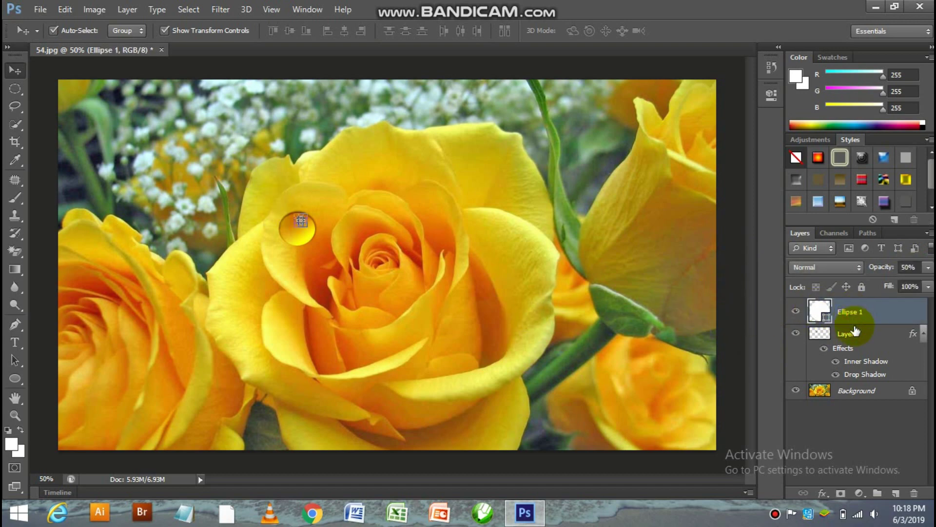
Group the droplet with its highlight and Alt-drag a copy up-right, shrunk to about 62%
shift+click(862, 337)
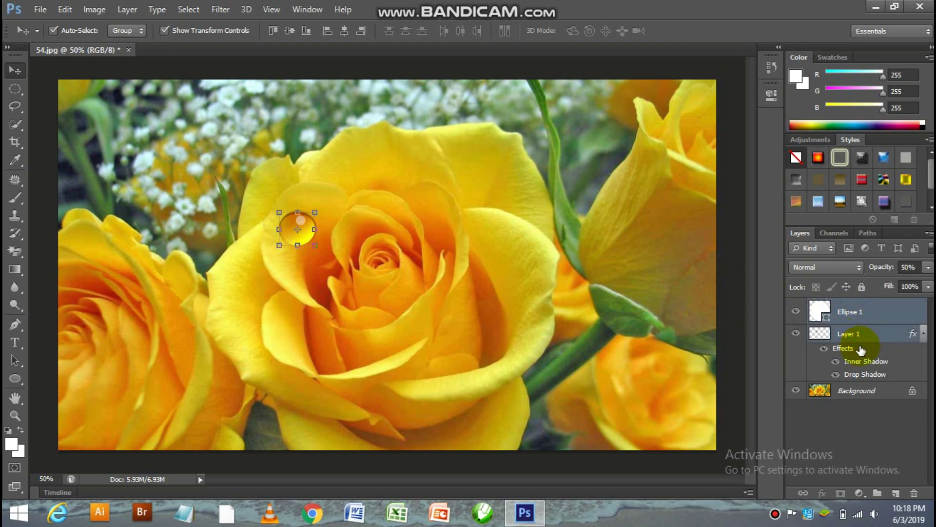
key(ctrl+g)
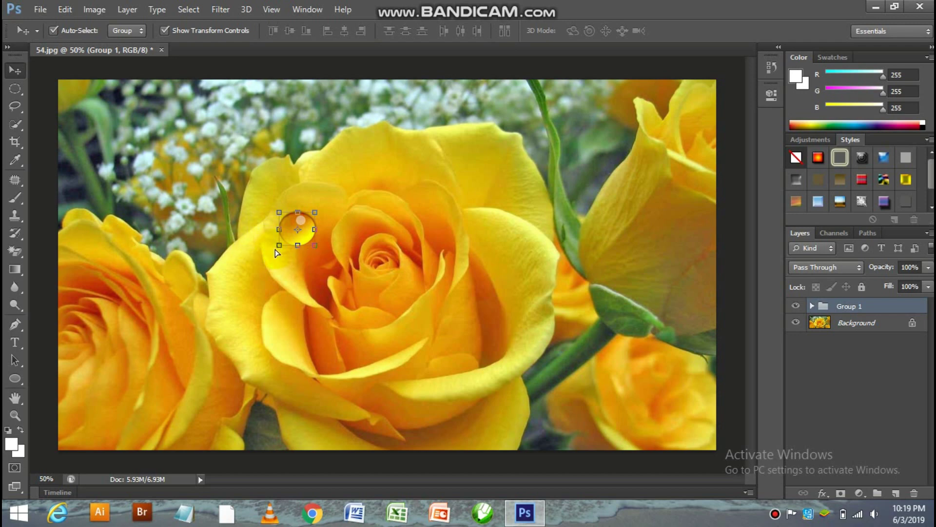
drag(298, 221, 408, 157)
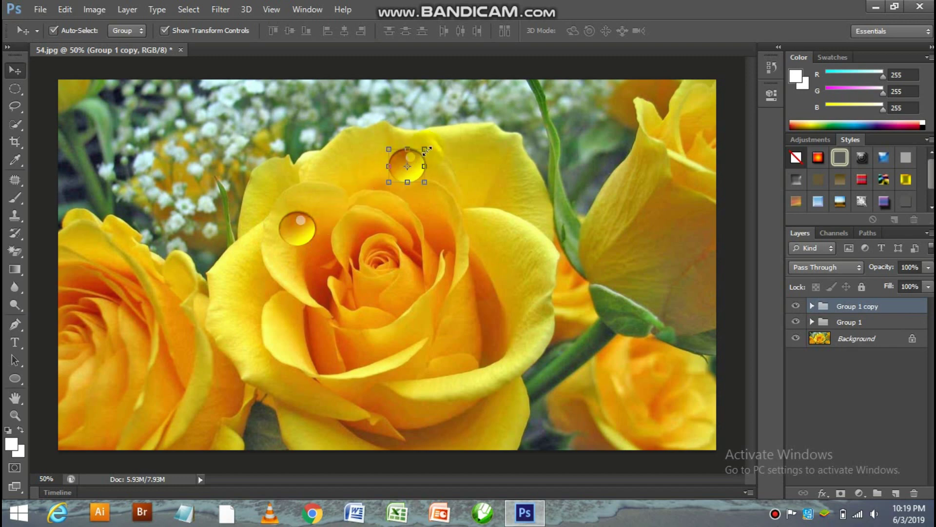
drag(427, 150, 412, 161)
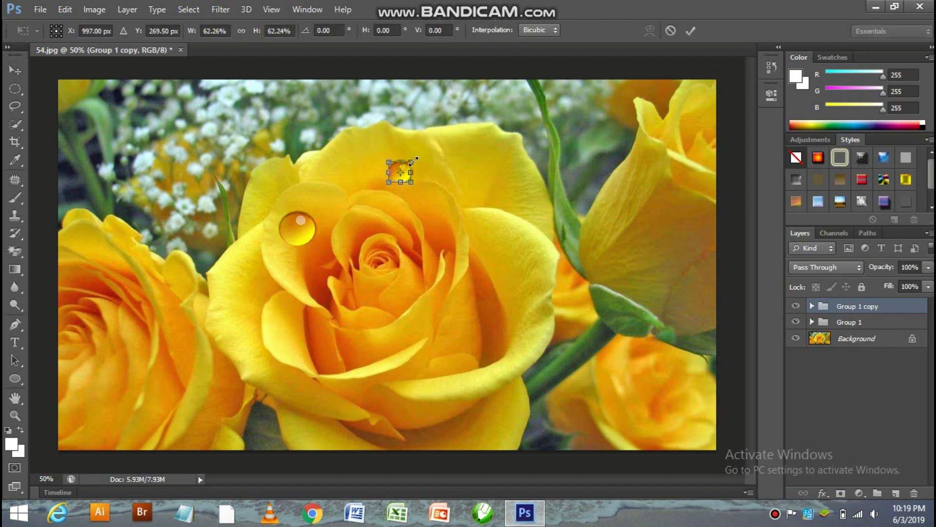
key(Return)
key(Up)
key(Up)
key(Up)
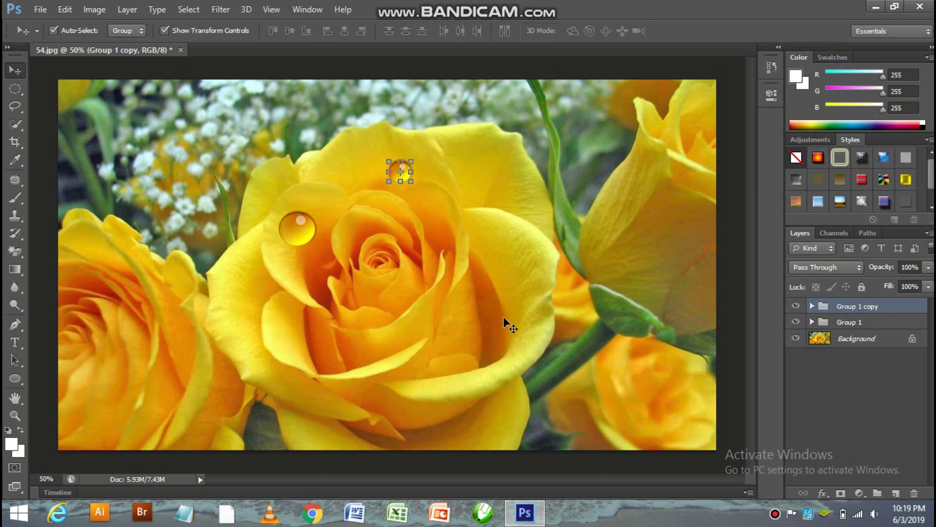
key(Up)
key(Up)
key(Up)
key(Up)
key(Up)
key(Up)
key(Up)
key(Up)
key(Up)
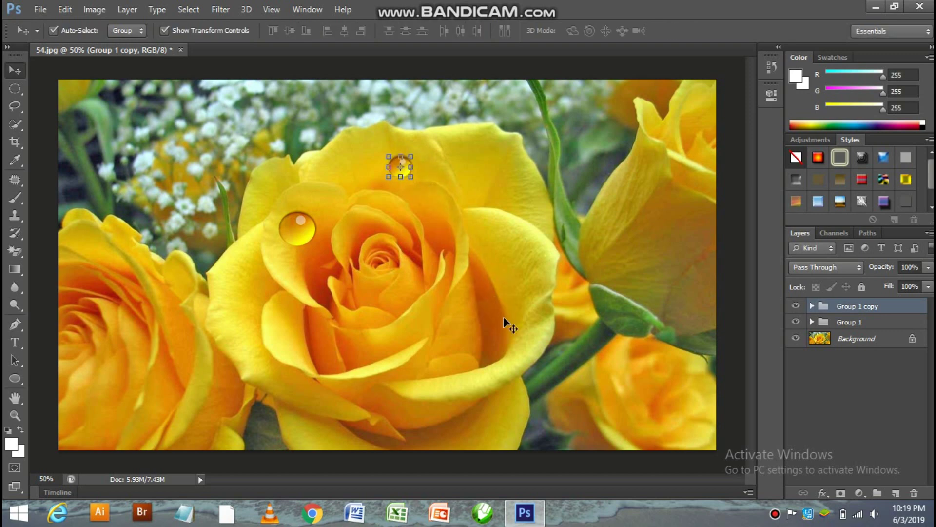
Duplicate the small droplet and move the copy onto the right-hand petal
key(ctrl+j)
key(ctrl+t)
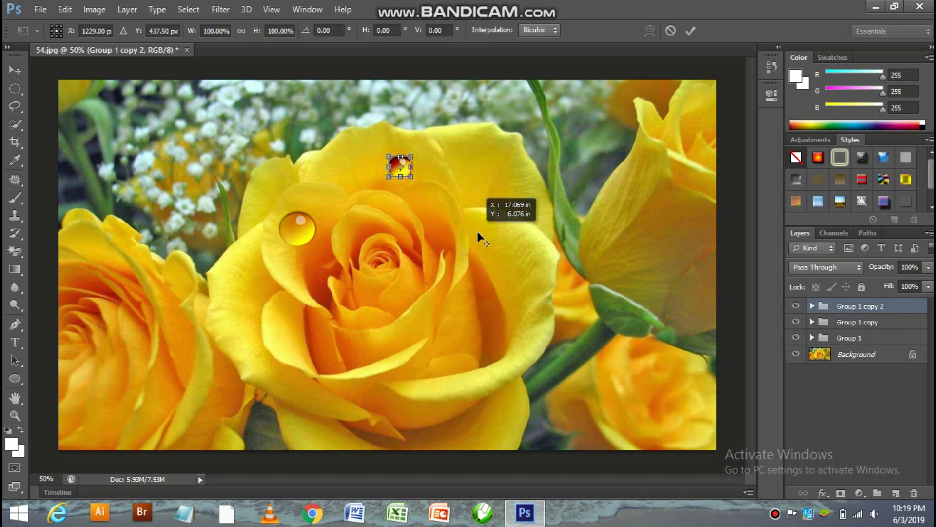
mouse_move(401, 169)
mouse_down()
mouse_move(503, 323)
mouse_move(543, 280)
mouse_up()
key(Return)
Duplicate the left droplet down onto the lower petal and enlarge it
click(303, 234)
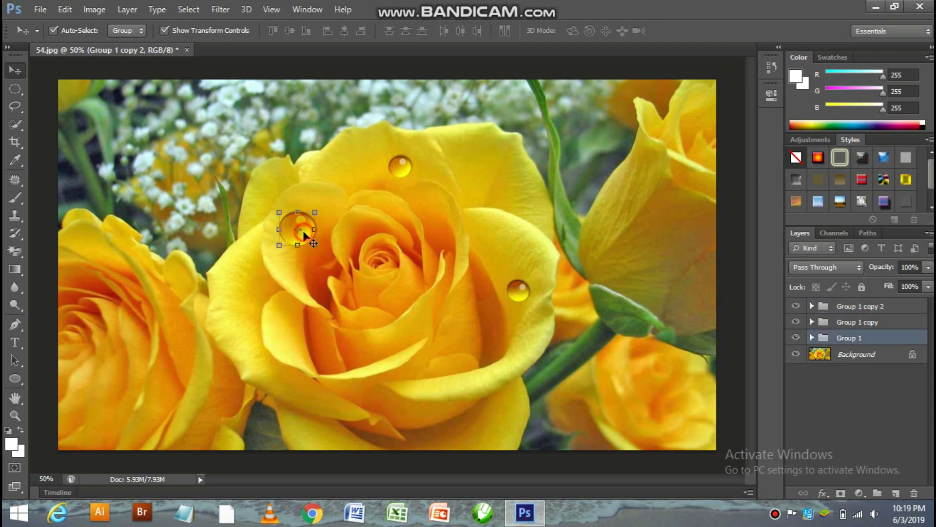
drag(308, 242, 344, 276)
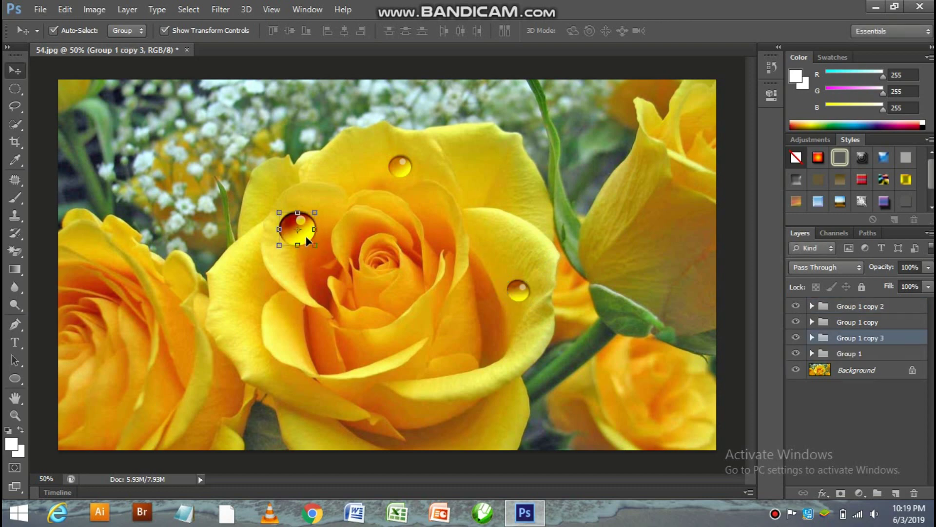
key(ctrl+t)
drag(433, 373, 403, 327)
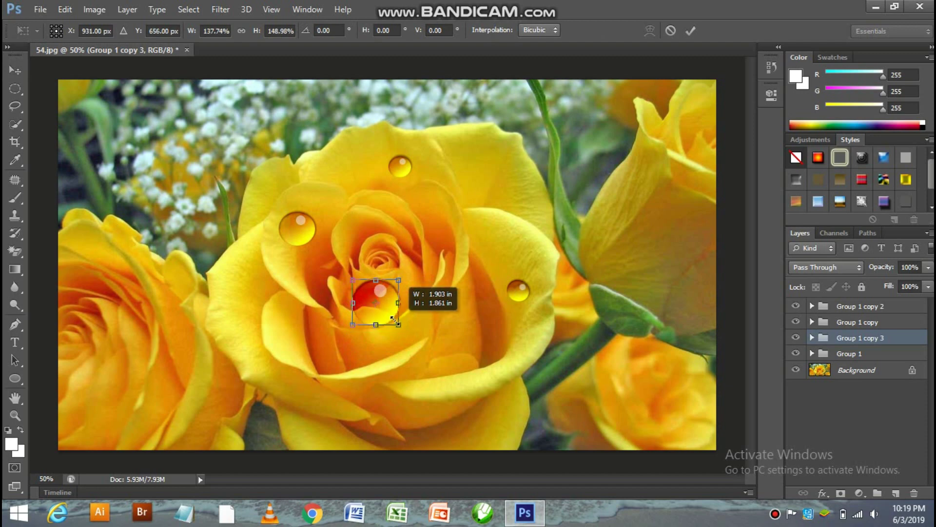
mouse_move(403, 328)
mouse_down()
mouse_move(390, 316)
mouse_move(466, 379)
mouse_up()
key(Return)
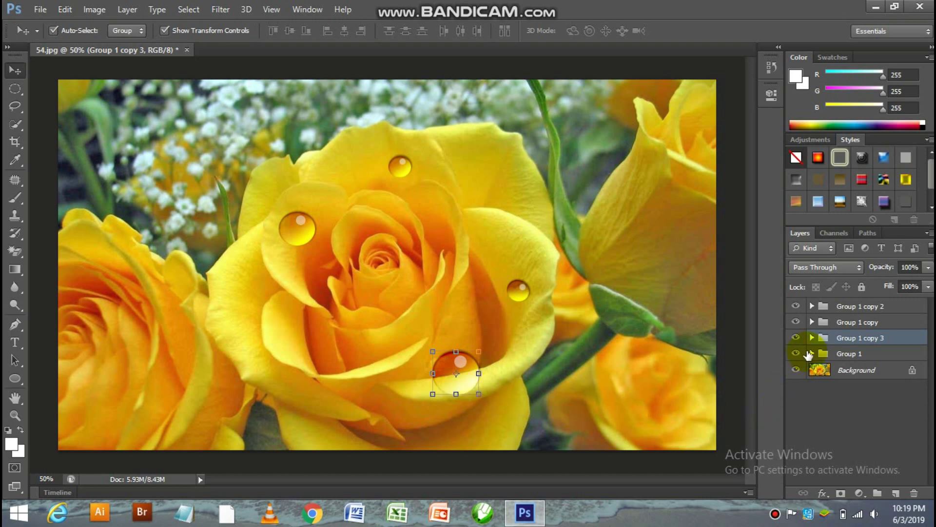
Liquify Layer 1 of Group 1 copy 3 with a 125 brush into a down-right teardrop
click(811, 338)
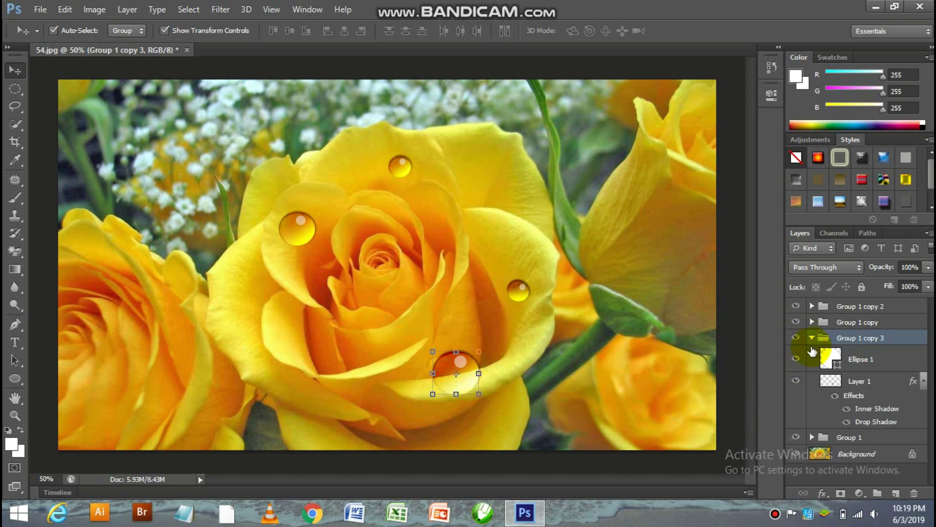
click(857, 380)
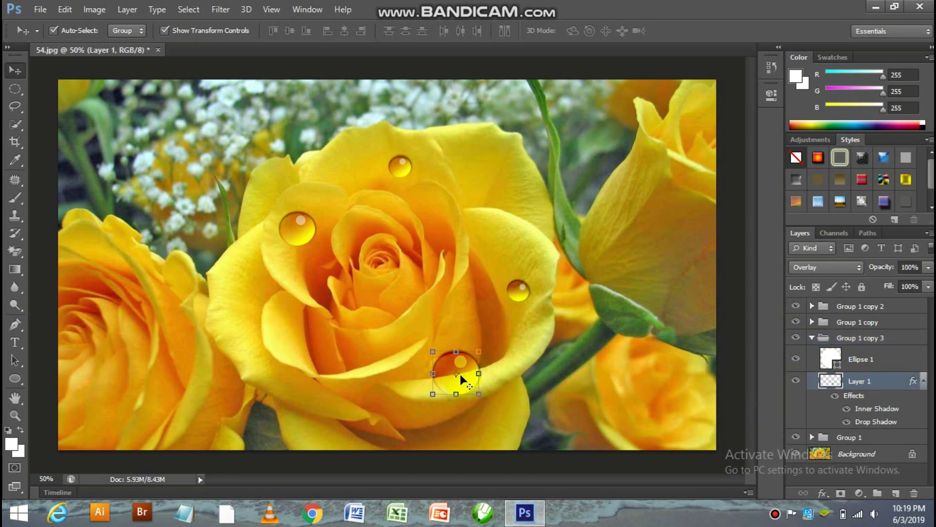
click(228, 9)
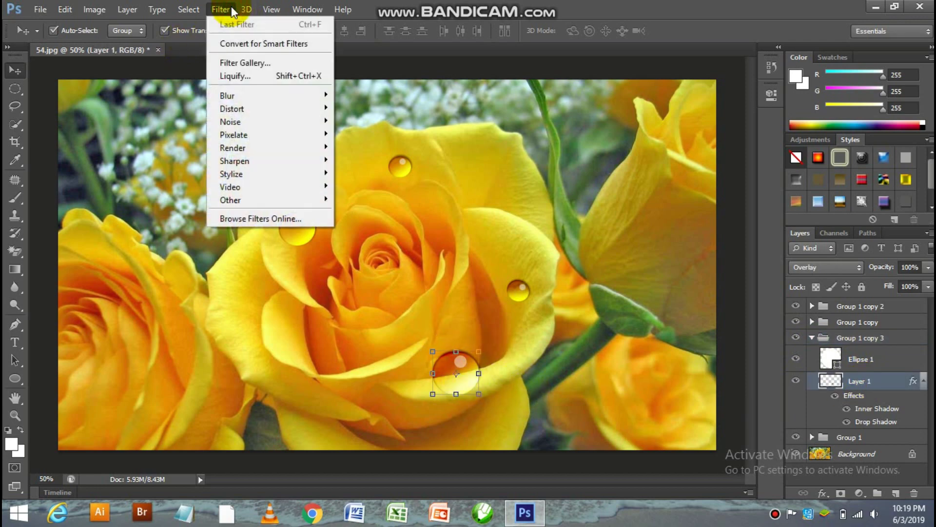
click(250, 77)
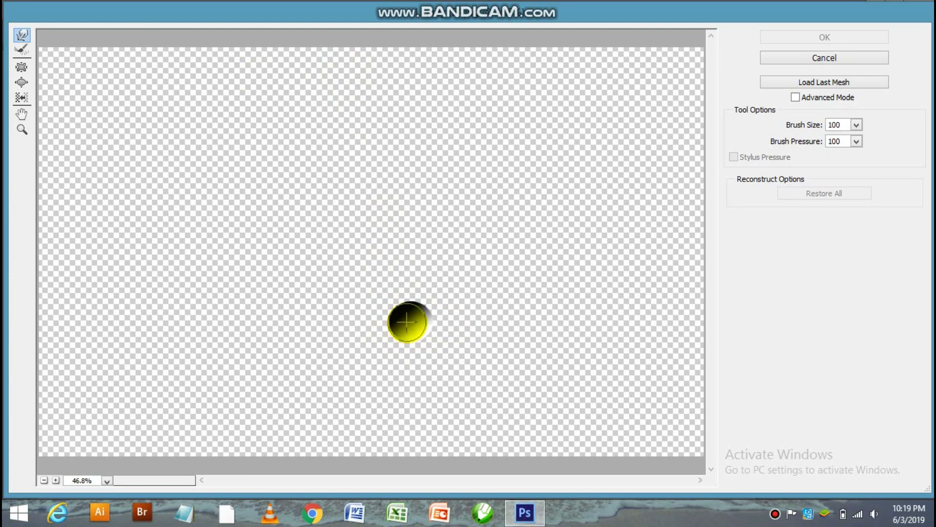
key(bracketright)
key(bracketright)
drag(408, 322, 469, 355)
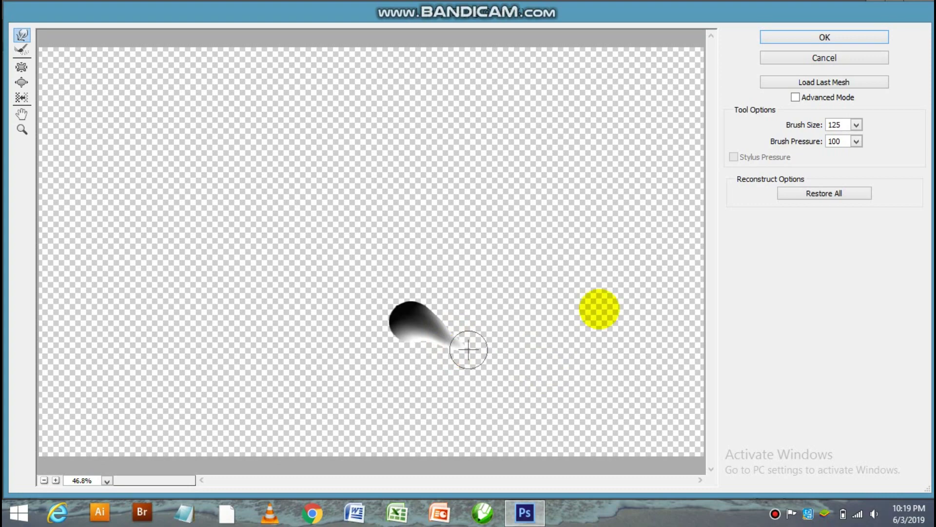
click(816, 38)
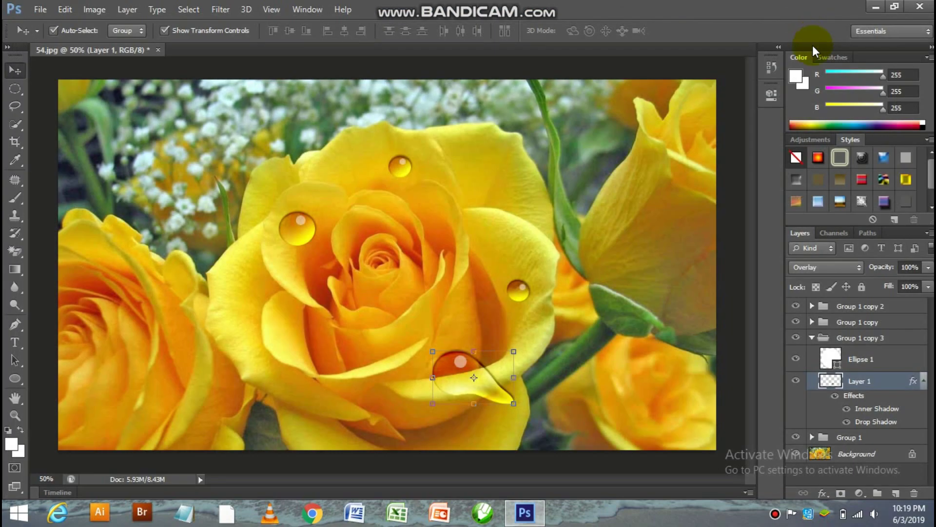
Try shrinking the teardrop, undo it, and select the Ellipse 1 layer
mouse_move(514, 351)
mouse_down()
mouse_move(486, 354)
mouse_move(474, 368)
mouse_up()
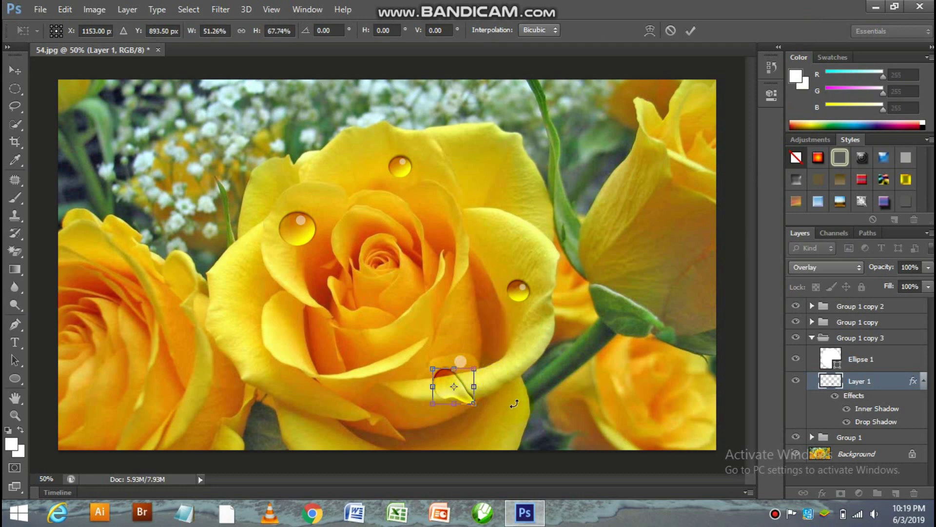
key(ctrl+z)
click(868, 365)
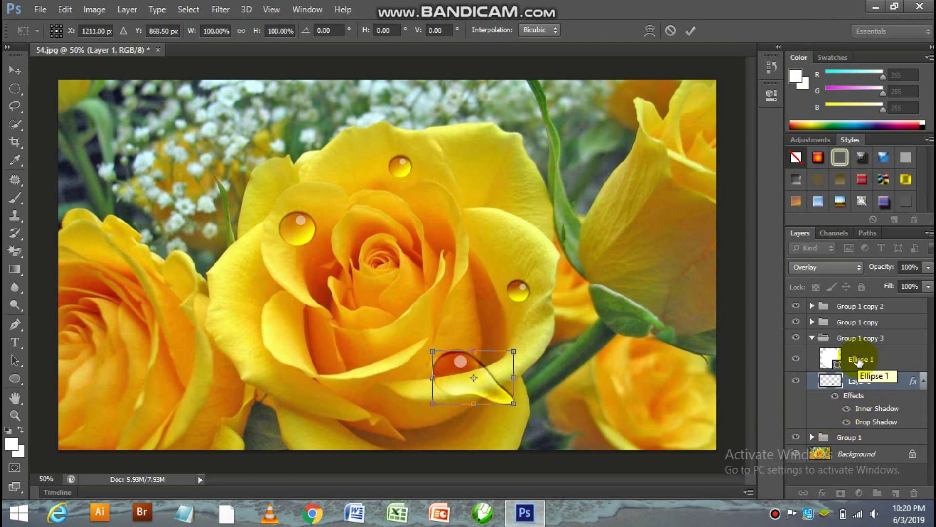
key(Return)
Group the teardrop with its highlight, scale it to about 54%, and move it onto the lower petal
click(859, 360)
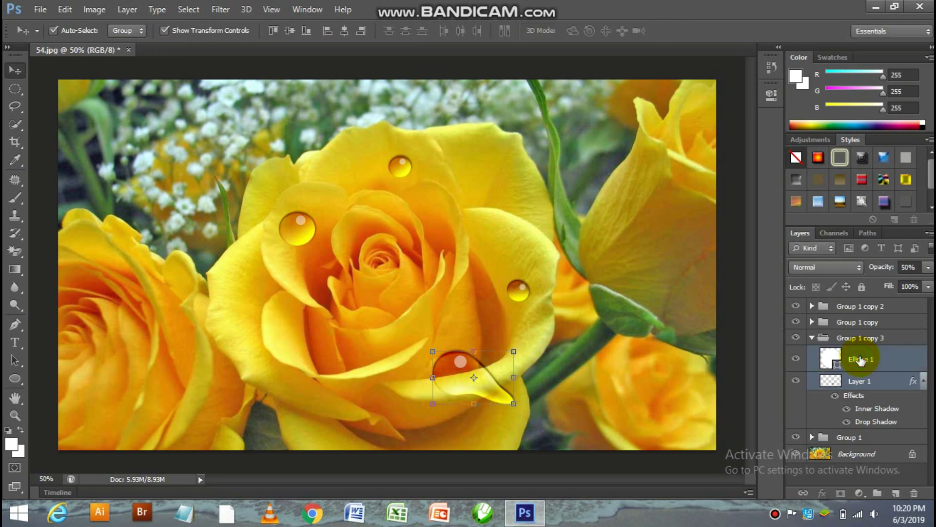
key(ctrl+g)
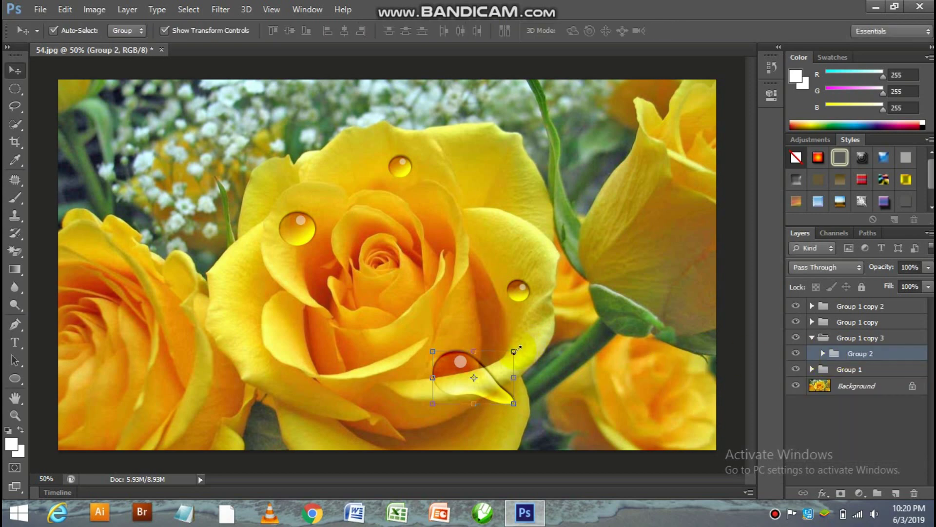
key(ctrl+t)
drag(495, 361, 476, 376)
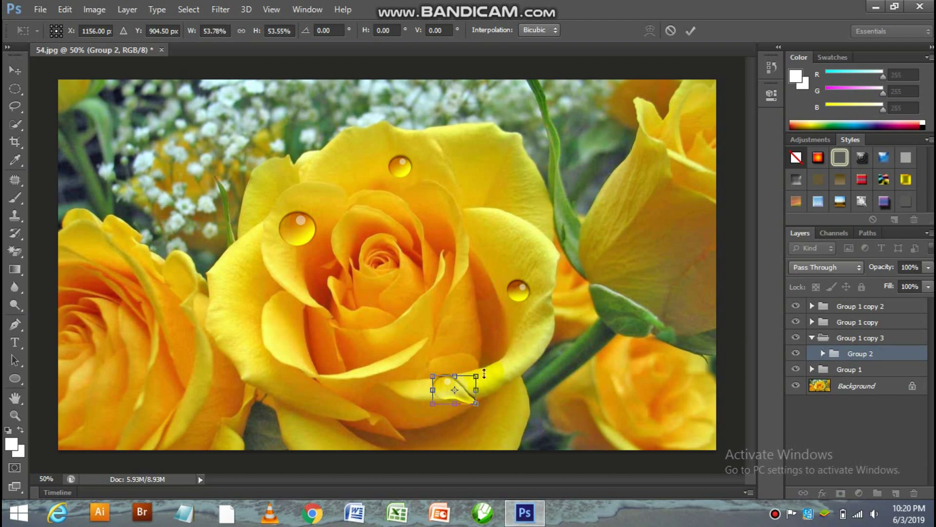
key(Return)
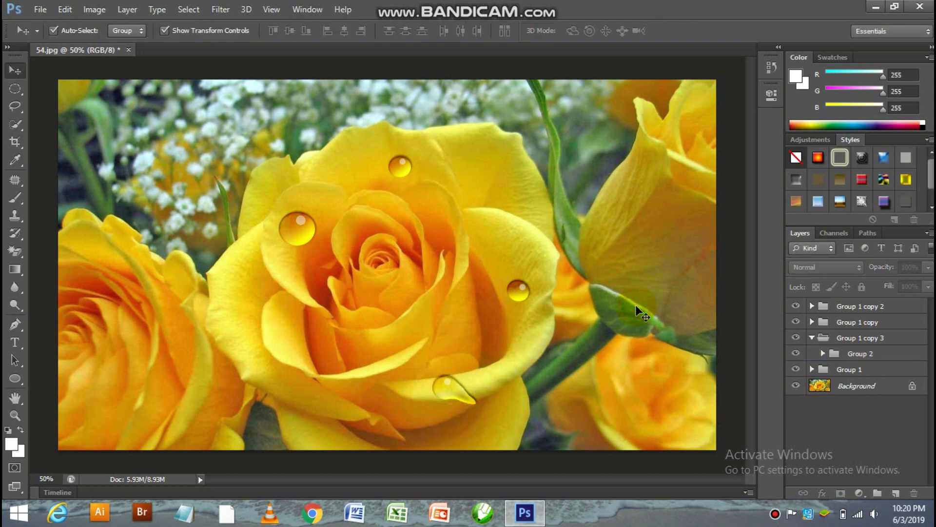
drag(636, 308, 521, 250)
Minimize Photoshop, open the first water-drop picture, and step through the next several photos
click(874, 11)
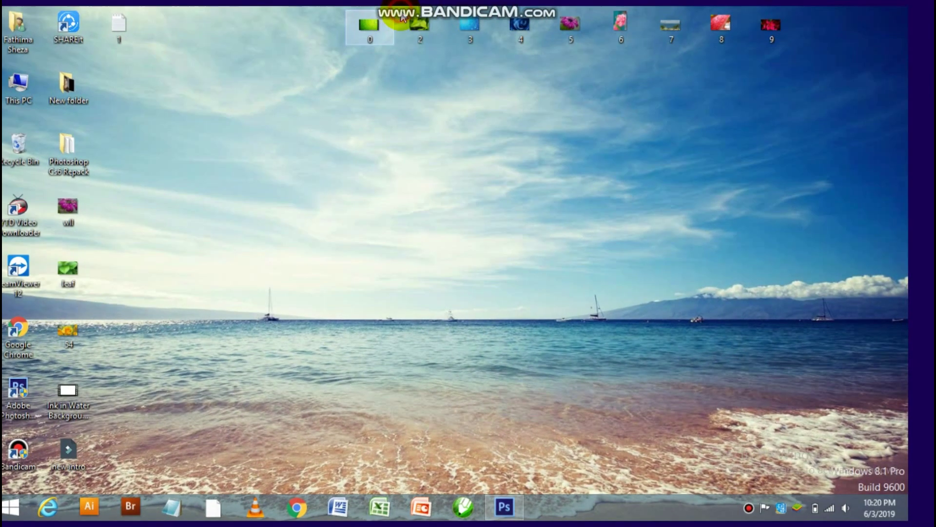
double_click(397, 20)
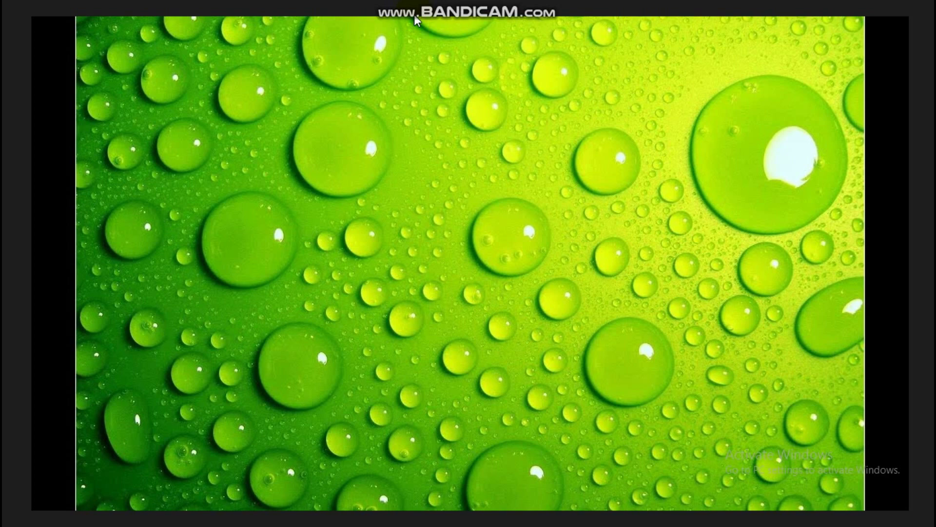
mouse_move(801, 142)
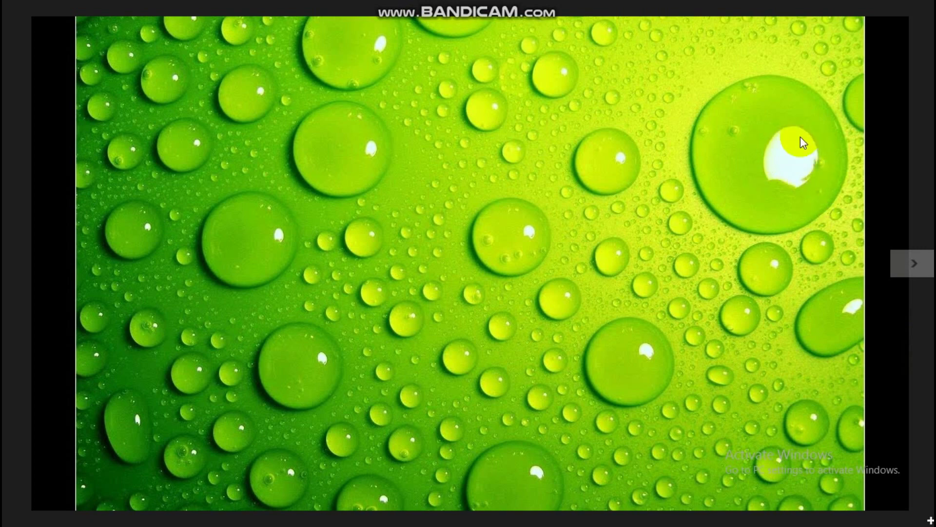
click(924, 266)
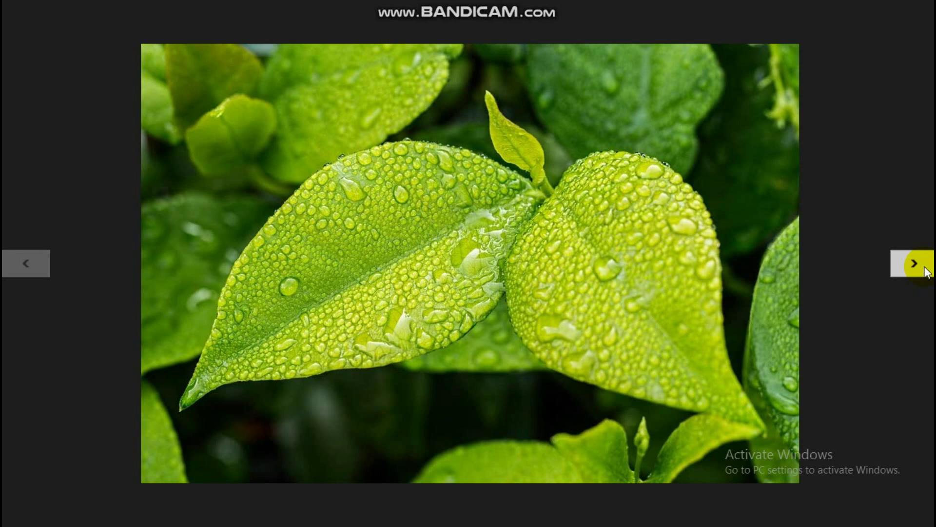
click(925, 269)
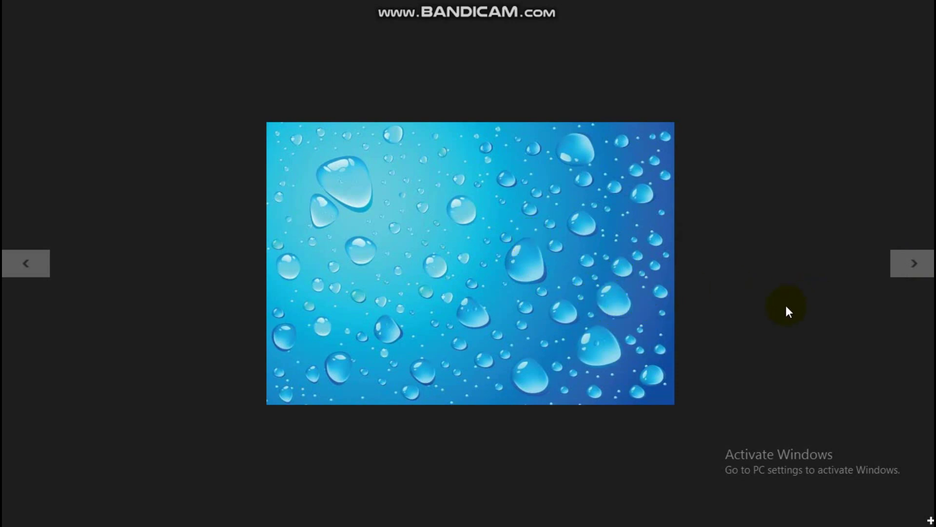
click(907, 269)
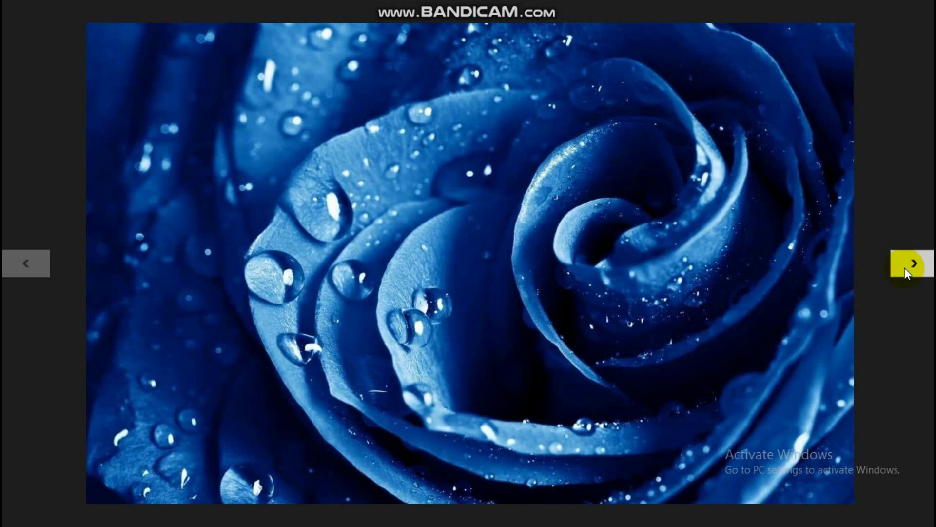
click(905, 268)
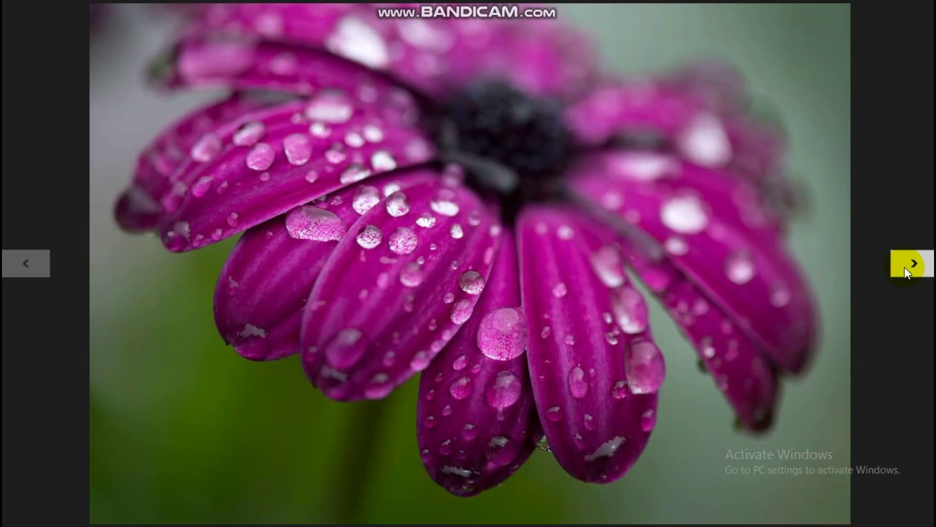
click(905, 267)
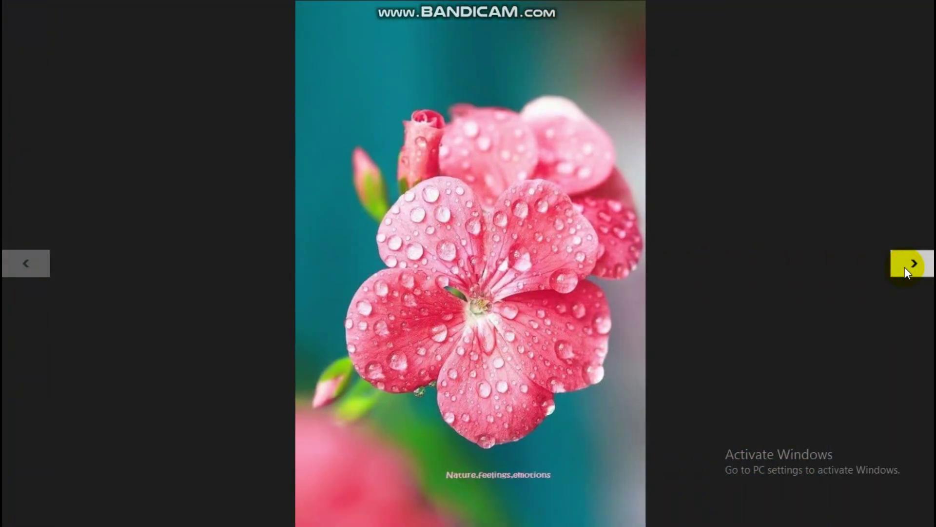
click(906, 267)
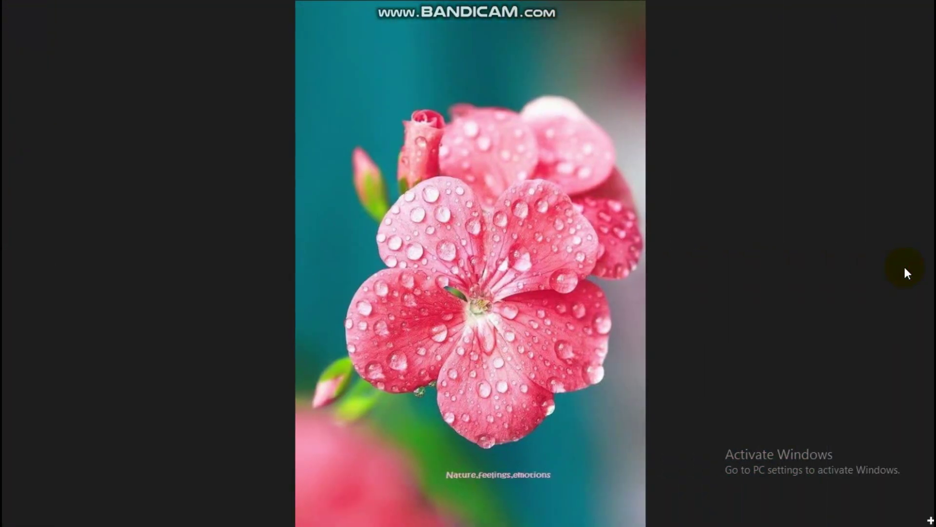
Continue past the yellow rose photo to the blue-ink-in-water video clip
right_click(905, 267)
click(912, 285)
click(928, 255)
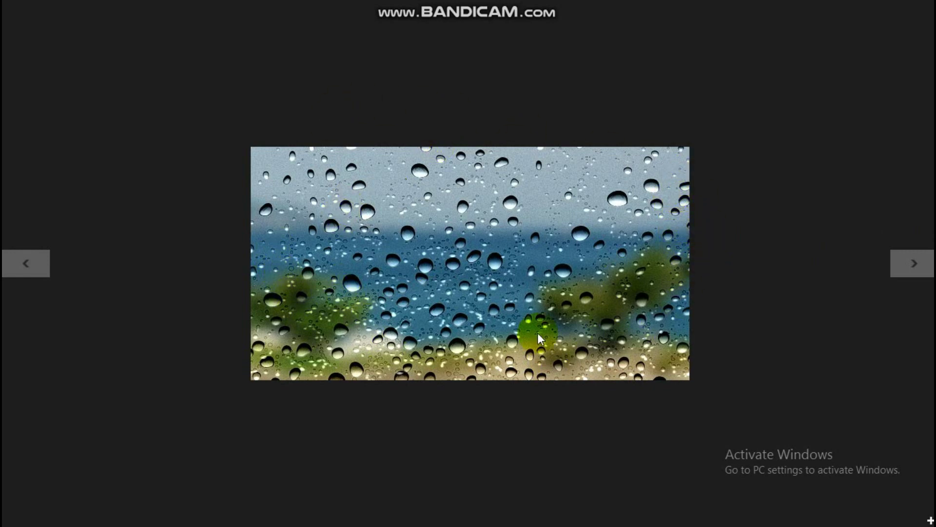
click(915, 264)
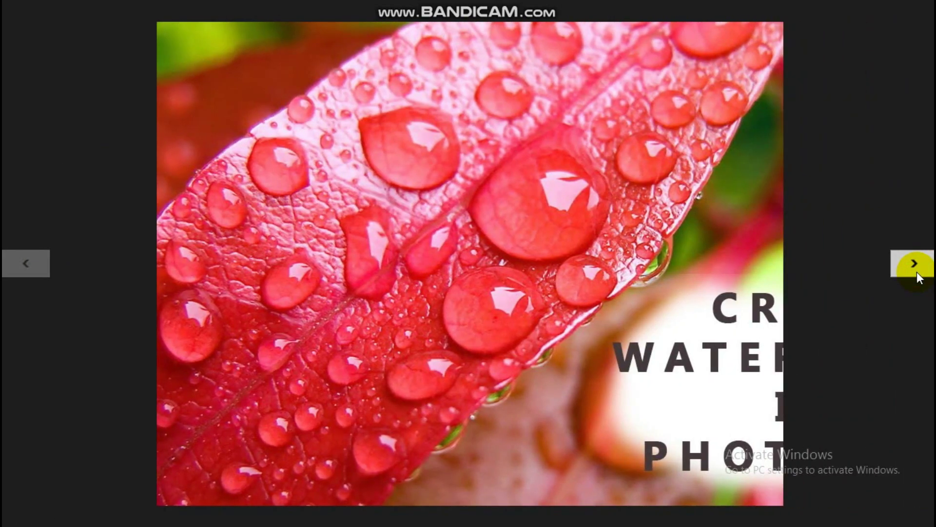
click(915, 264)
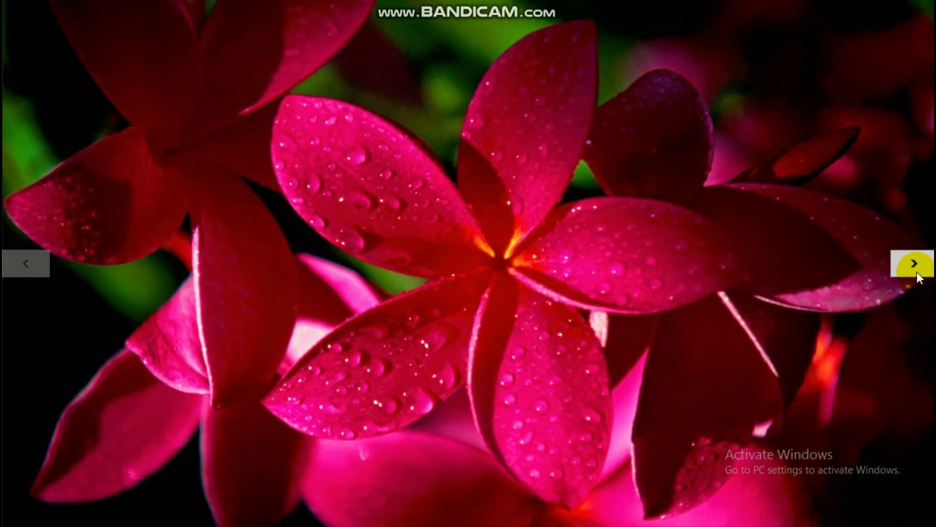
click(914, 264)
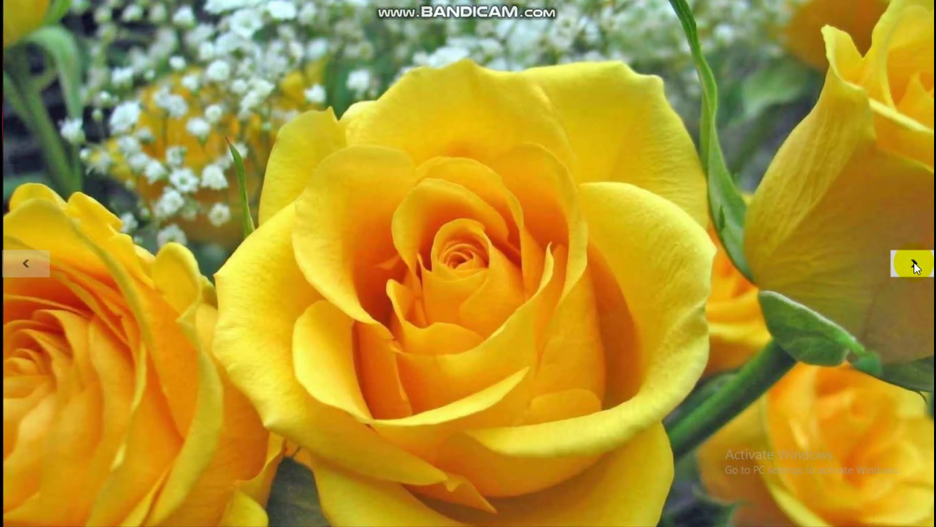
click(914, 263)
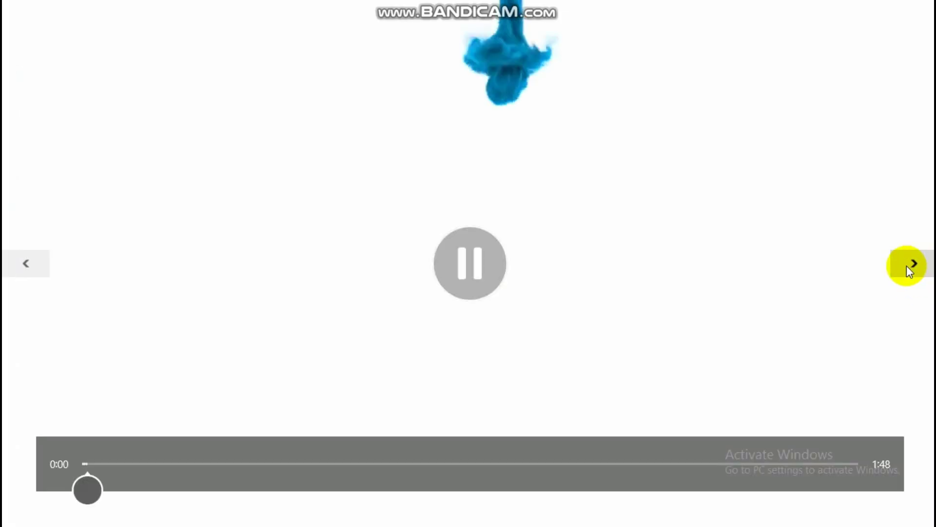